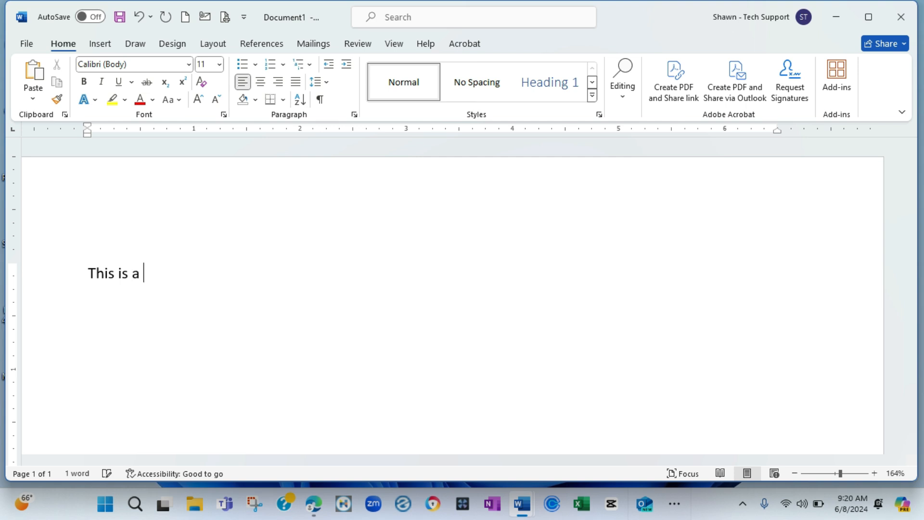
# Step: Enter the line "This is a sample form" as the document's title and start a new line below it
pyautogui.write('pl')
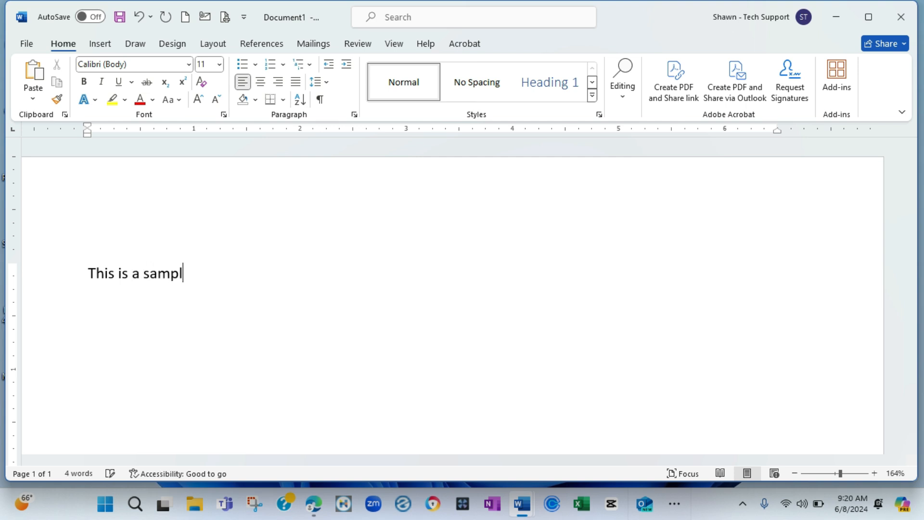
pyautogui.write('e form')
pyautogui.press('Return')
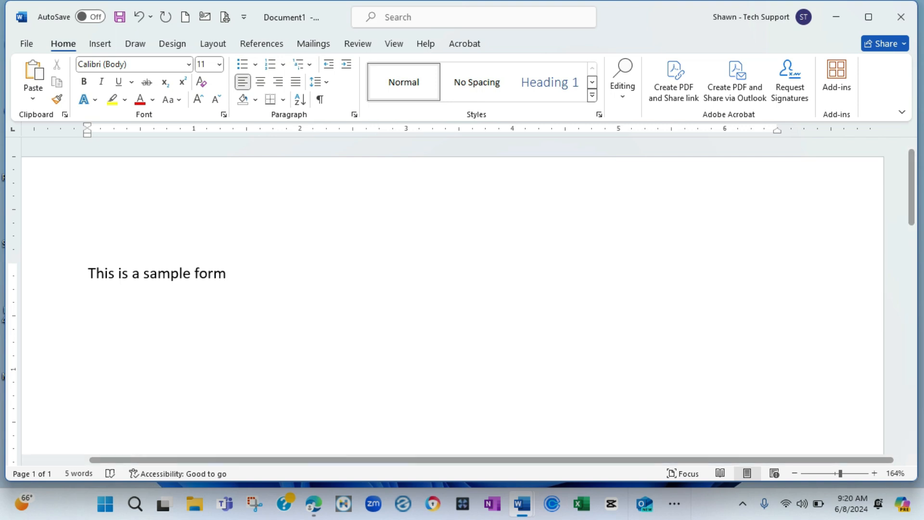
# Step: Apply the Heading 1 style to the title line and center it
pyautogui.hotkey('shift', 'Up')
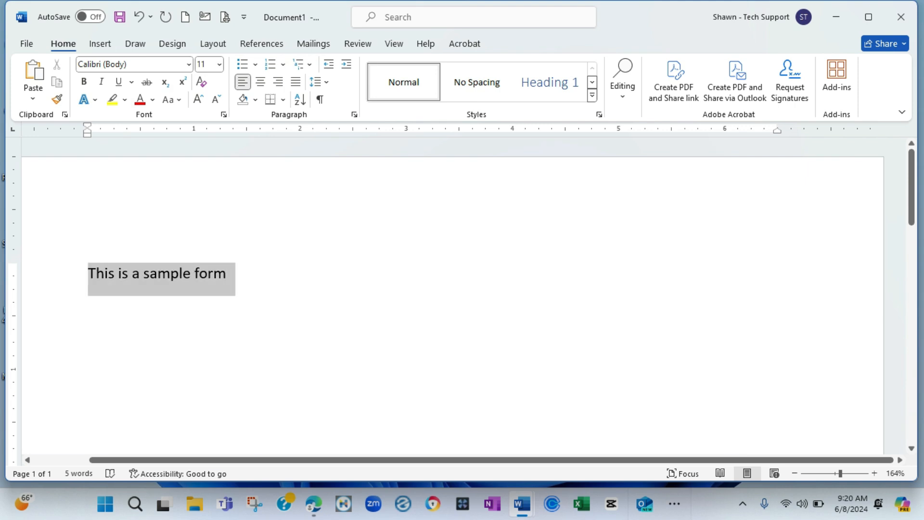
pyautogui.click(549, 82)
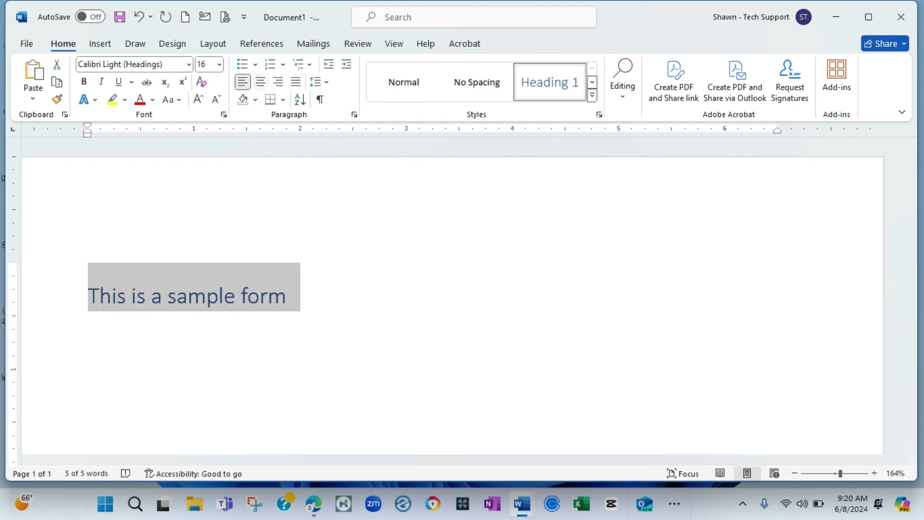
pyautogui.click(260, 82)
pyautogui.click(358, 295)
pyautogui.press('Left')
pyautogui.press('Left')
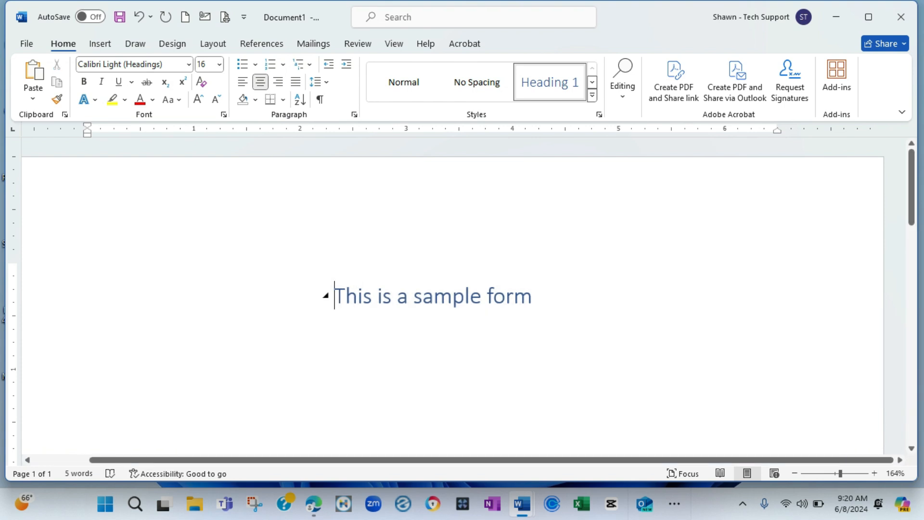
# Step: Reduce the page's top margin to about 0.3 inch and set the title back to the Normal style
pyautogui.moveTo(13, 263); pyautogui.dragTo(13, 193)
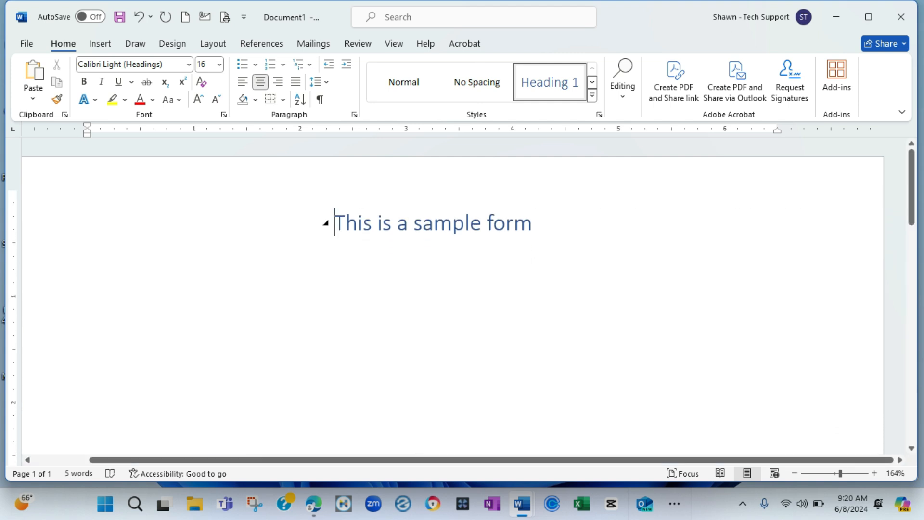
pyautogui.moveTo(335, 223); pyautogui.dragTo(545, 224)
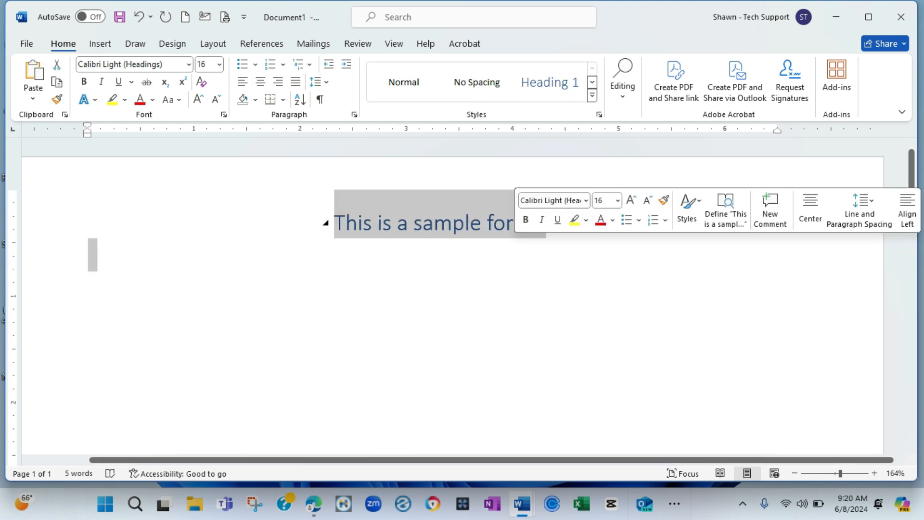
pyautogui.click(403, 82)
# Step: Format the title "This is a sample form" as bold, 18 pt and centered
pyautogui.click(115, 200)
pyautogui.moveTo(227, 202); pyautogui.dragTo(83, 204)
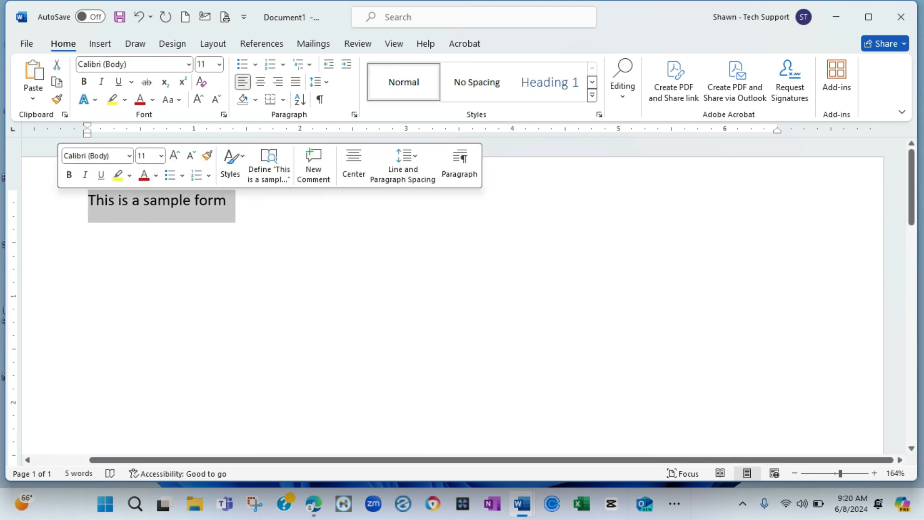
pyautogui.click(84, 82)
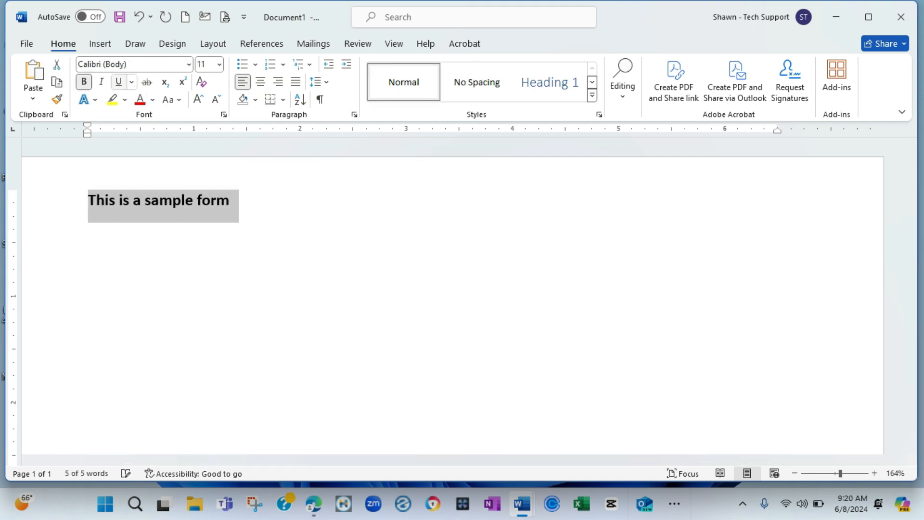
pyautogui.click(198, 100)
pyautogui.click(198, 99)
pyautogui.click(197, 99)
pyautogui.click(197, 100)
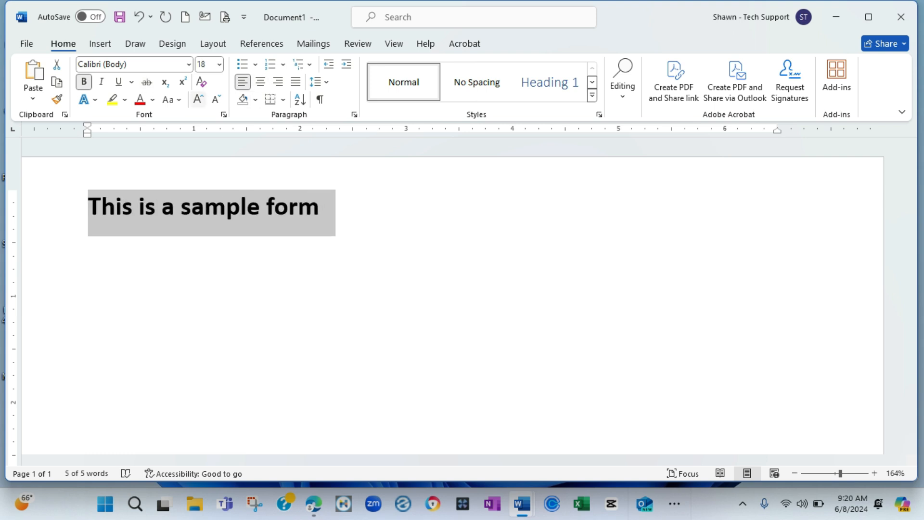
pyautogui.click(198, 99)
pyautogui.click(260, 82)
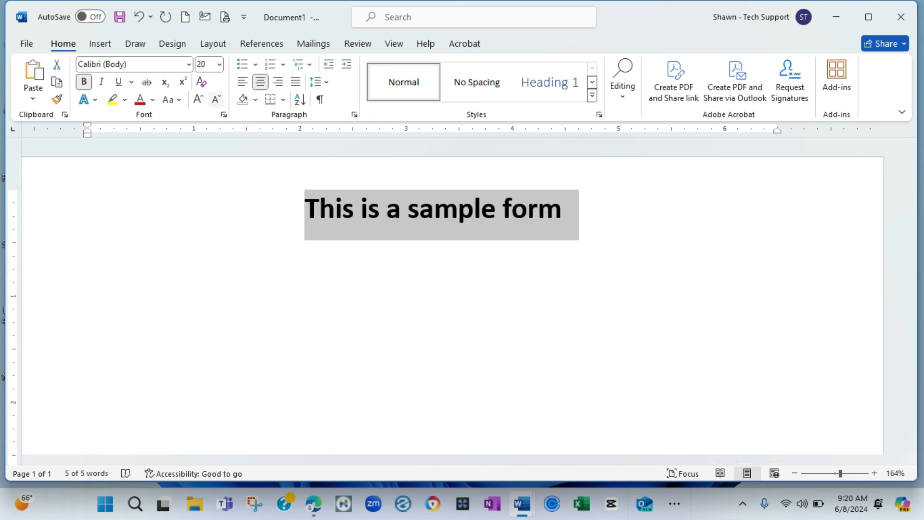
pyautogui.click(216, 99)
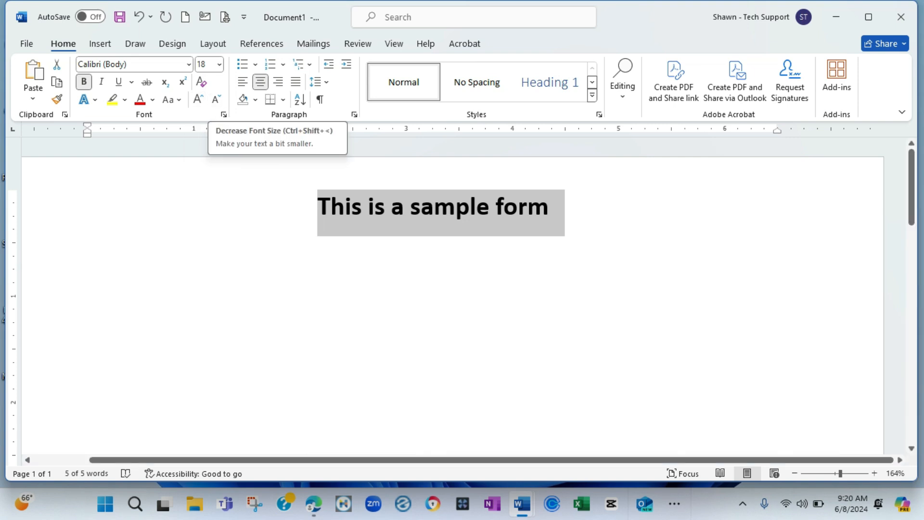
# Step: Add a new line below the title, left-aligned with a font size of 12 pt
pyautogui.click(550, 207)
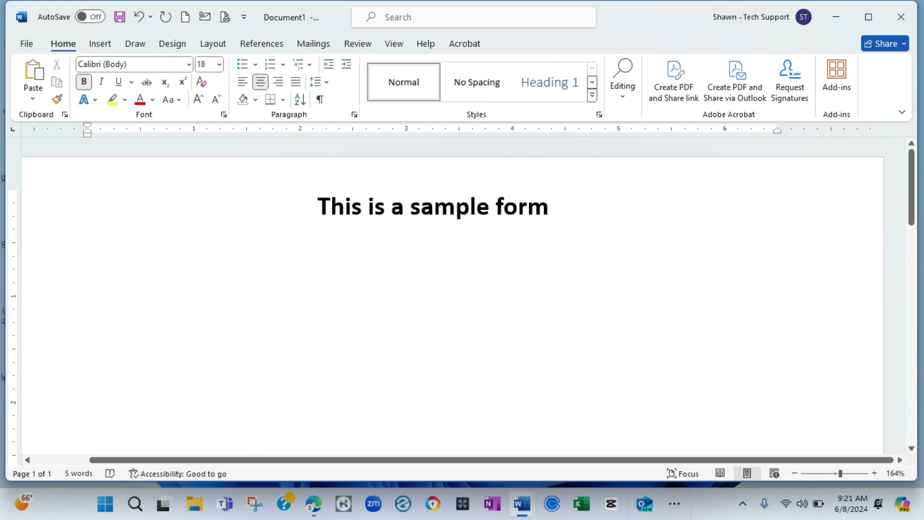
pyautogui.press('Return')
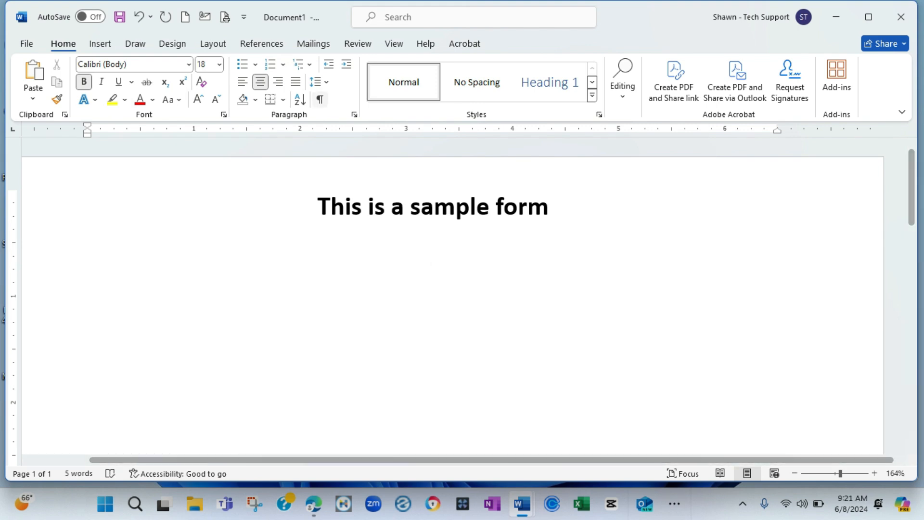
pyautogui.hotkey('ctrl', 'l')
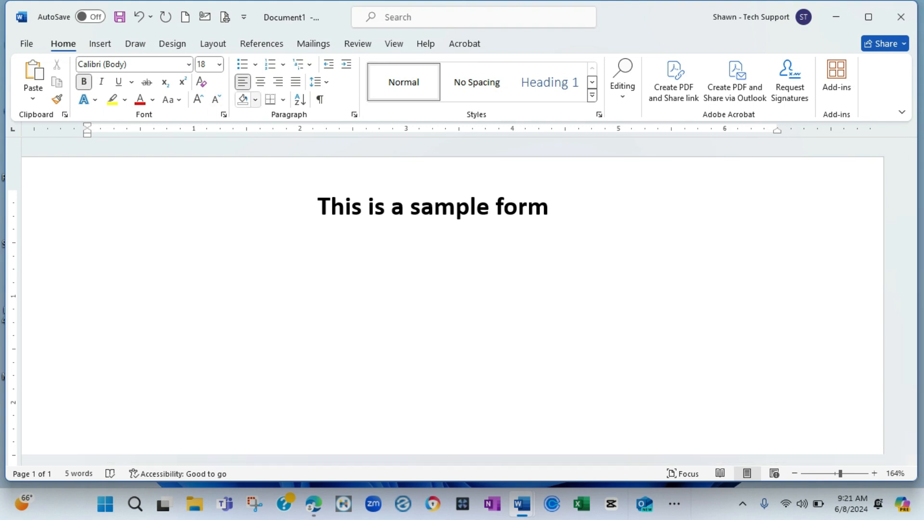
pyautogui.click(216, 99)
pyautogui.scroll(-3, 453, 306)
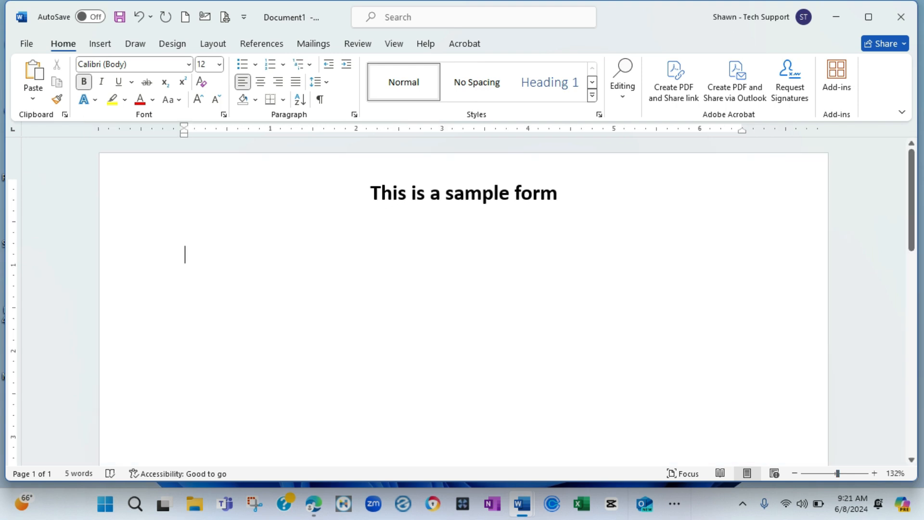
# Step: Insert a table with four columns and one row below the title
pyautogui.click(100, 44)
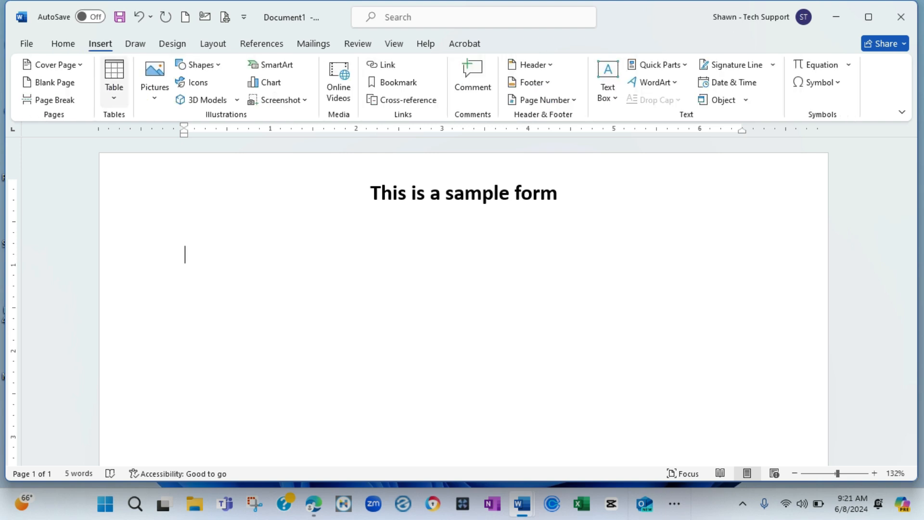
pyautogui.click(114, 82)
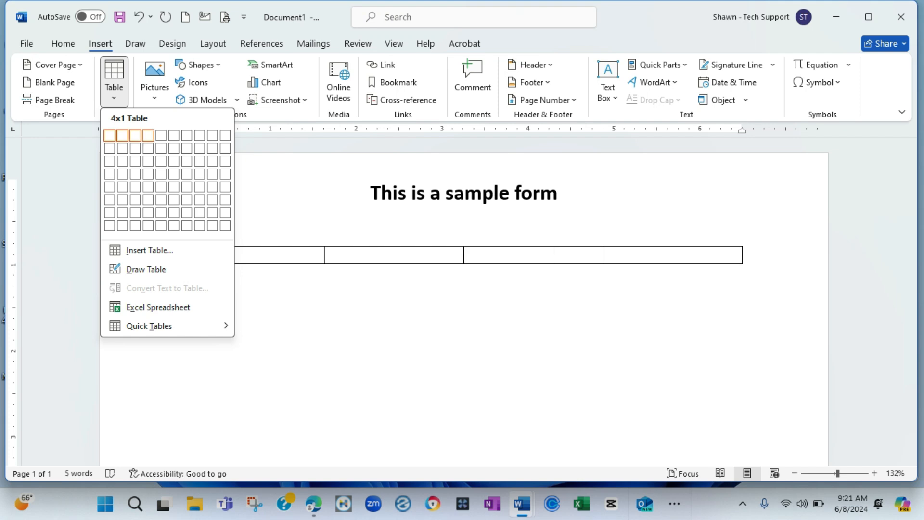
pyautogui.click(148, 135)
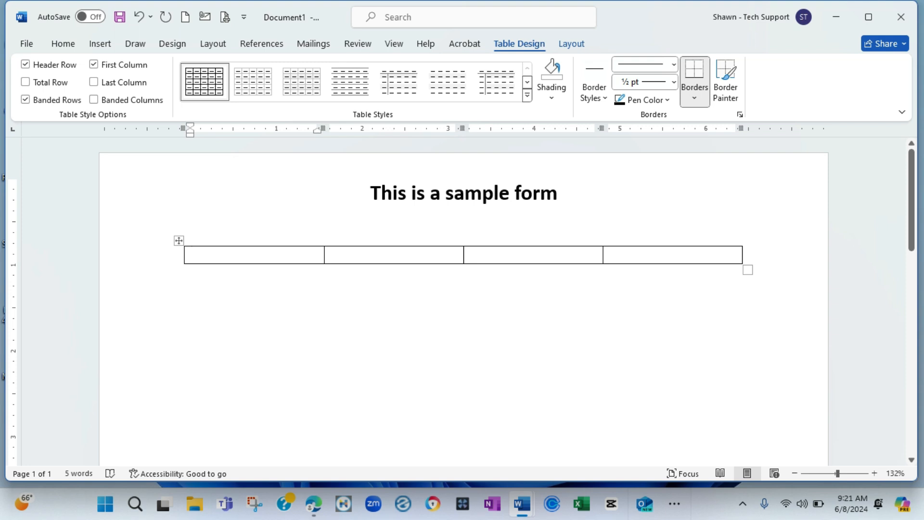
# Step: Fill the table's four cells with the labels Name, Address, City and State
pyautogui.write('Namw')
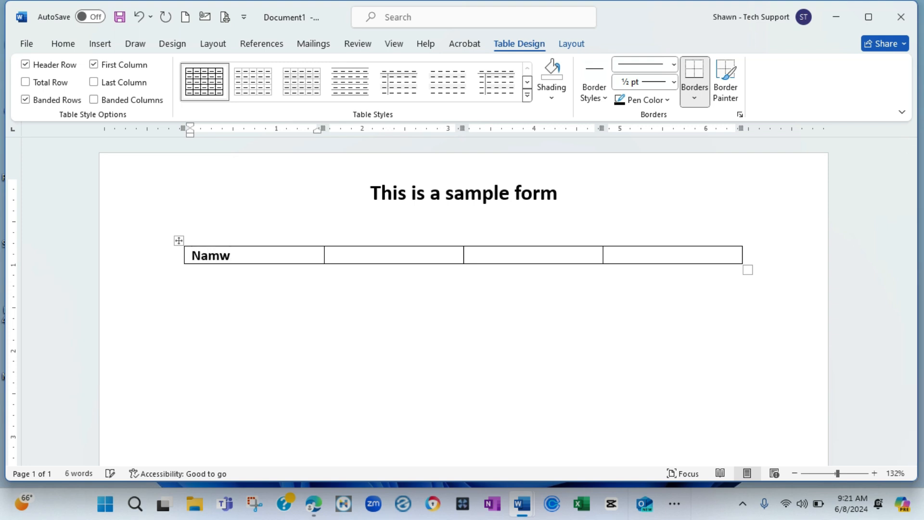
pyautogui.write('/')
pyautogui.press('BackSpace')
pyautogui.press('BackSpace')
pyautogui.write('e')
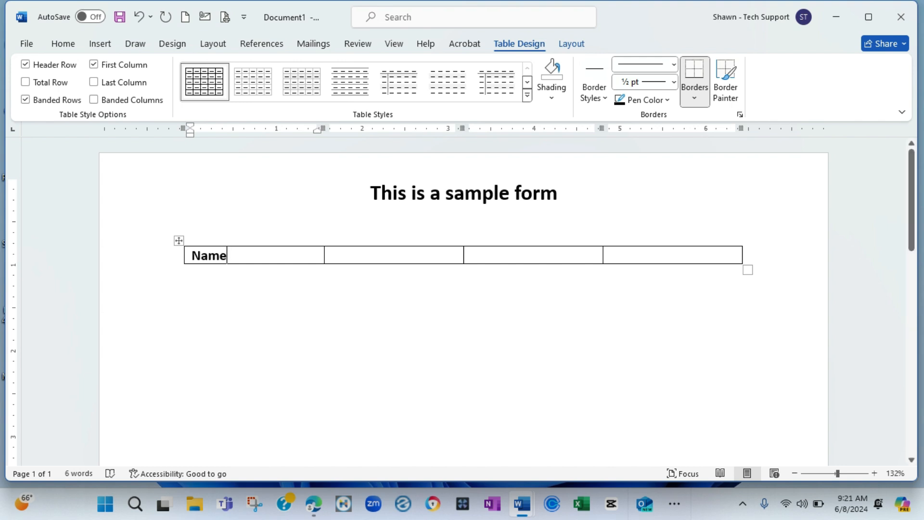
pyautogui.press('Tab')
pyautogui.write('A')
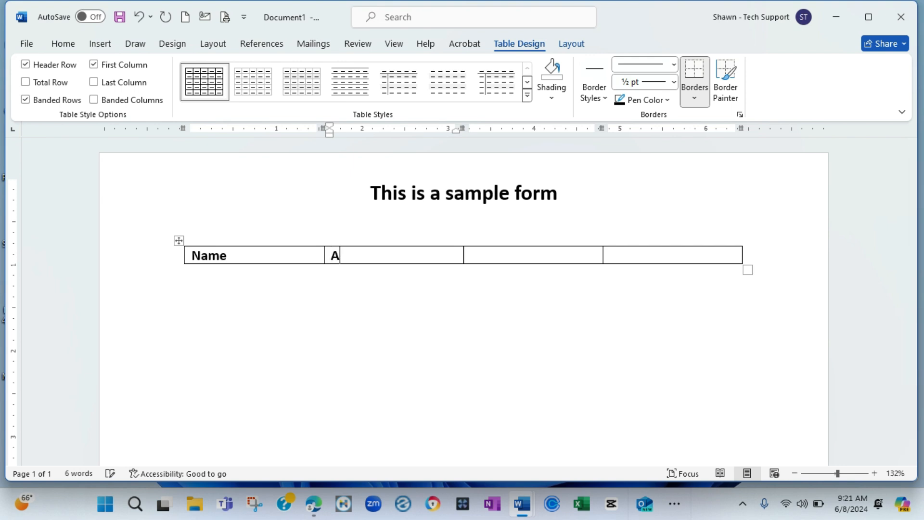
pyautogui.write('ddress')
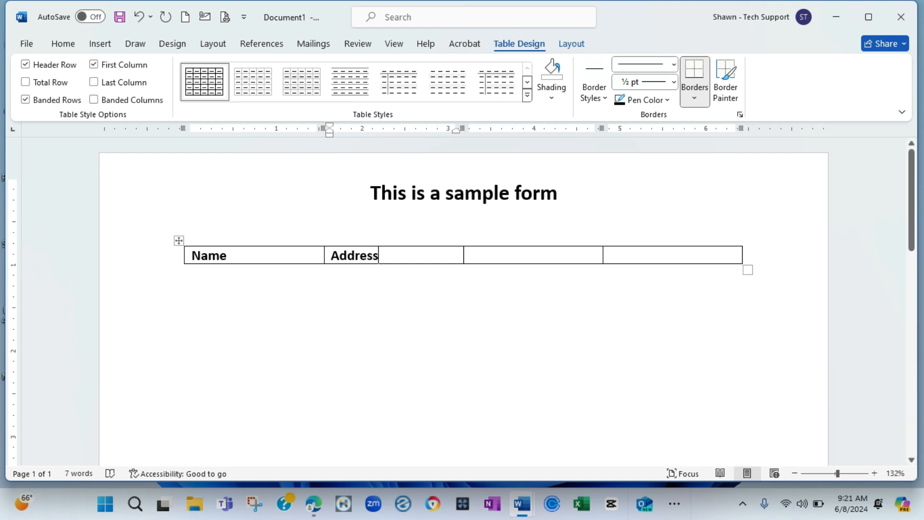
pyautogui.press('Tab')
pyautogui.write('City')
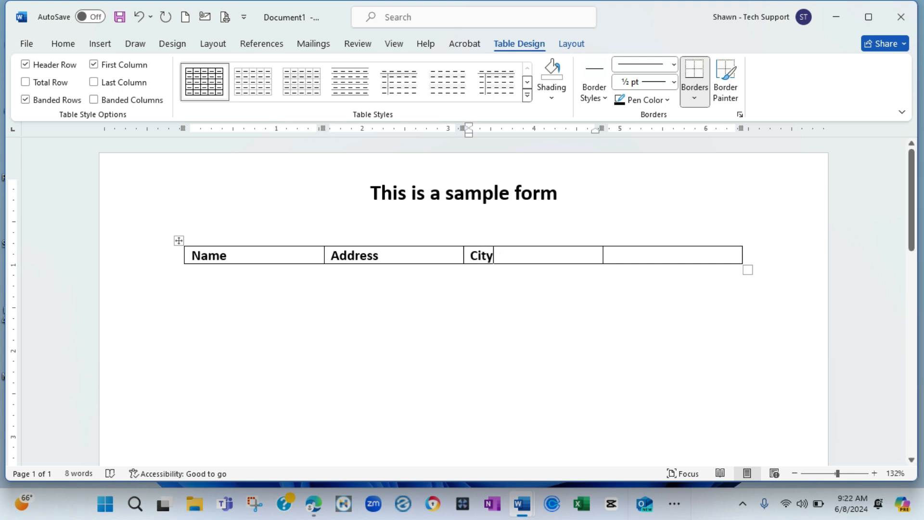
pyautogui.press('Tab')
pyautogui.write('State')
# Step: Insert a second table with three columns and one row below the labelled table
pyautogui.click(186, 300)
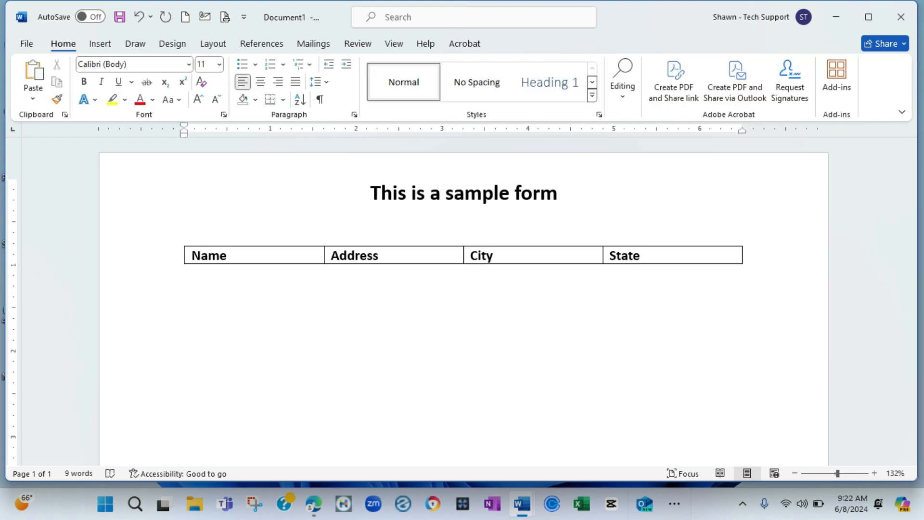
pyautogui.click(100, 44)
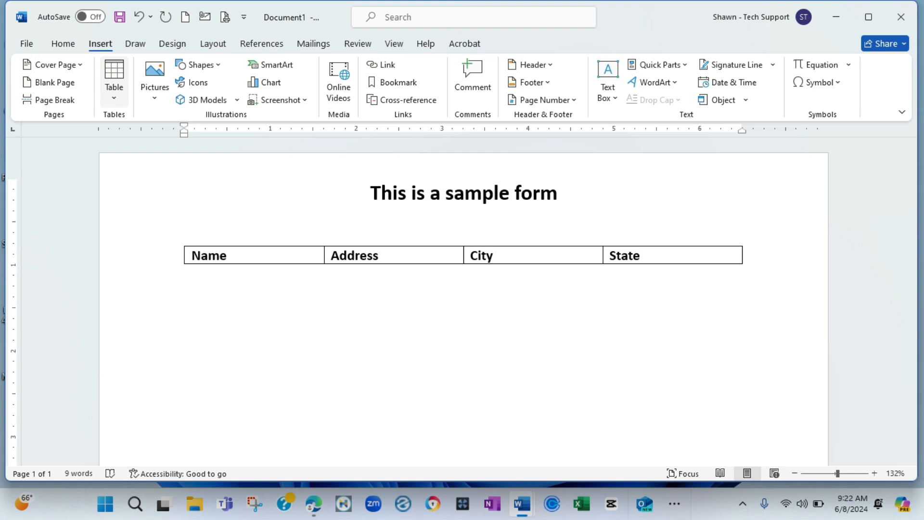
pyautogui.click(114, 77)
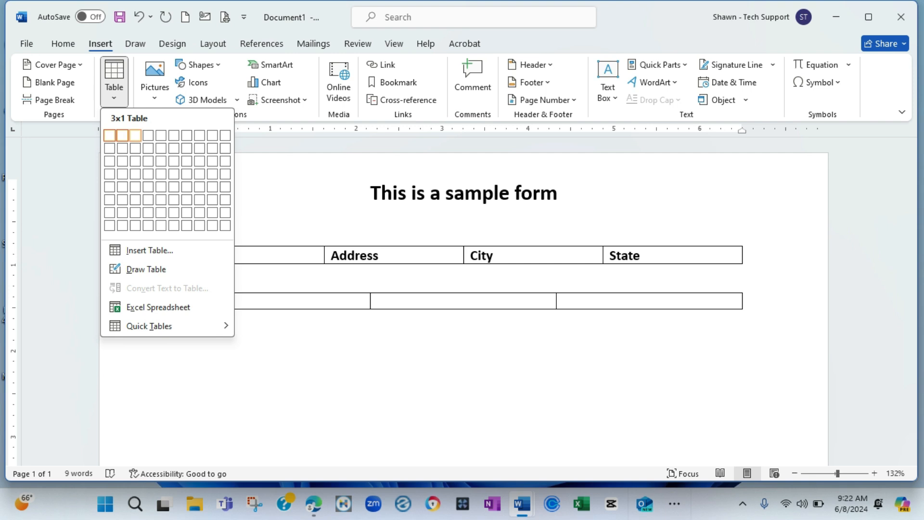
pyautogui.click(136, 135)
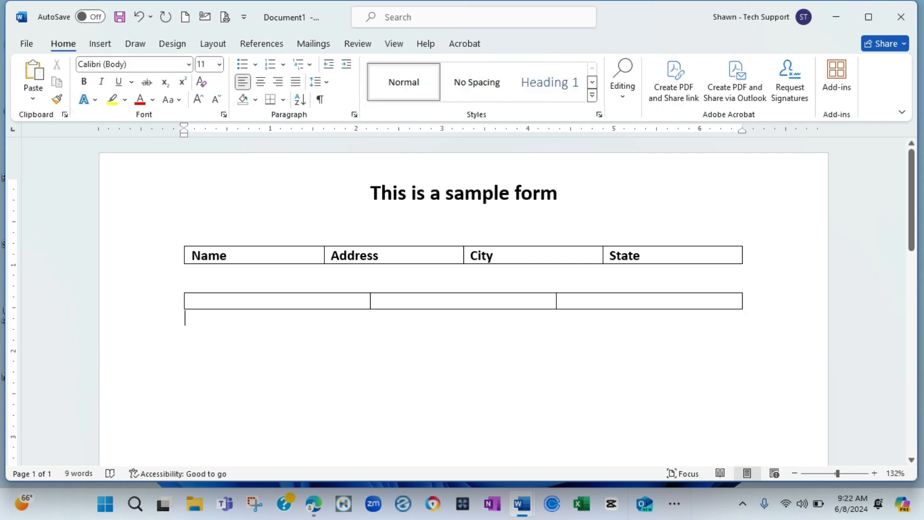
# Step: Add blank lines below the second table and insert a third table with three columns and three rows
pyautogui.press('Return')
pyautogui.press('Return')
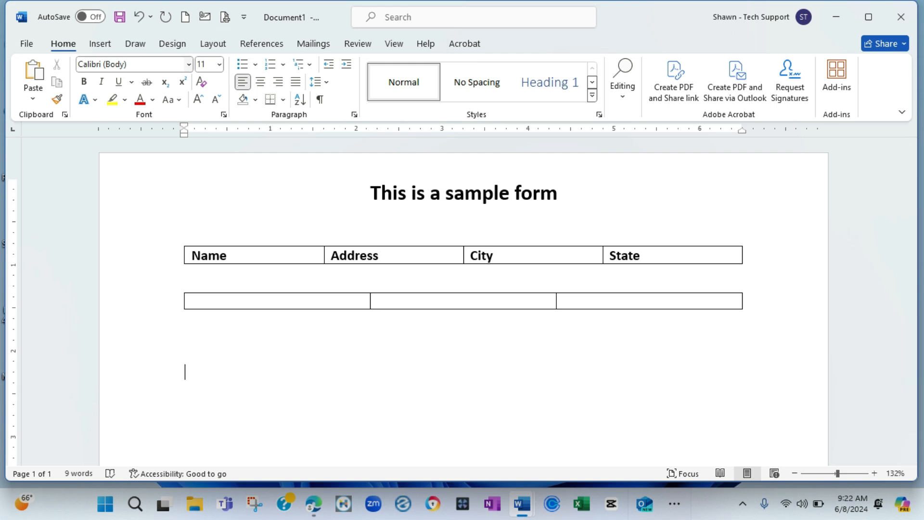
pyautogui.click(100, 44)
pyautogui.click(114, 80)
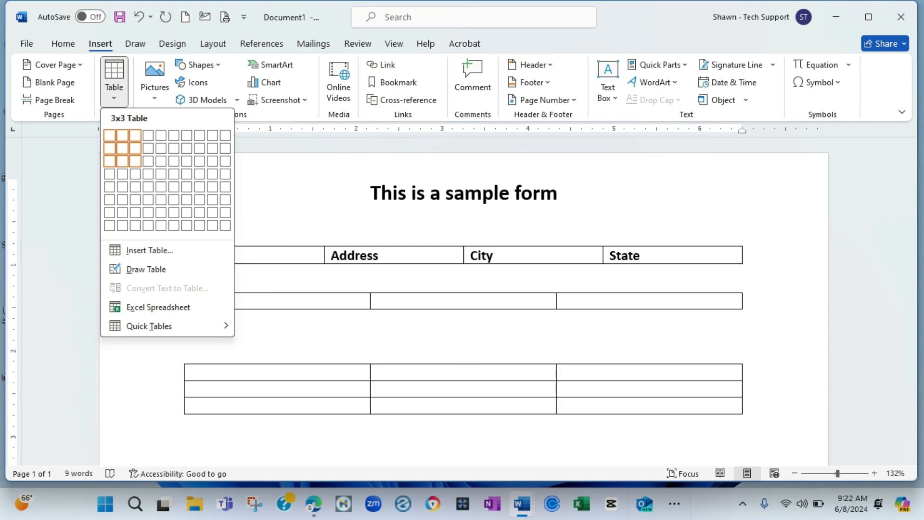
pyautogui.click(135, 161)
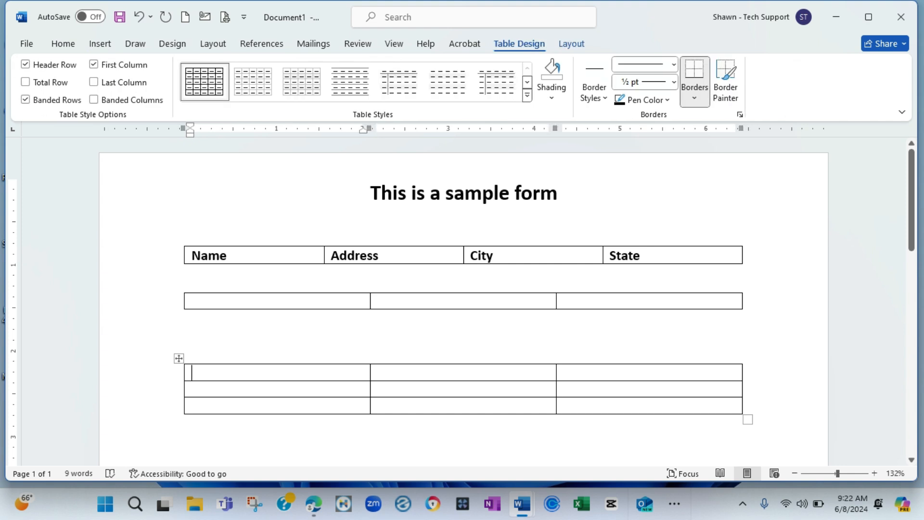
# Step: Slightly narrow the third table's first column and resize the label table's columns, making Address the widest and State the narrowest
pyautogui.moveTo(370, 385)
pyautogui.mouseDown()
pyautogui.moveTo(391, 385)
pyautogui.moveTo(354, 385)
pyautogui.moveTo(367, 385)
pyautogui.mouseUp()
pyautogui.moveTo(603, 255); pyautogui.dragTo(655, 255)
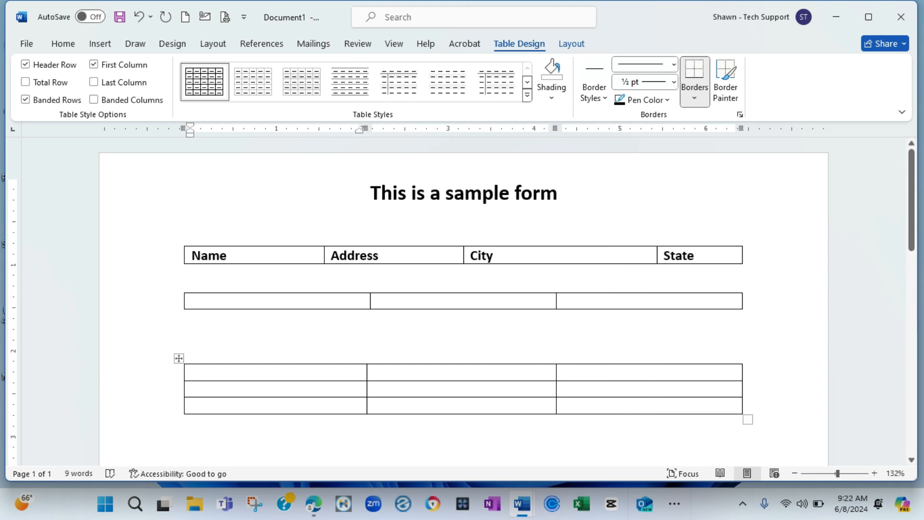
pyautogui.moveTo(463, 255); pyautogui.dragTo(510, 255)
pyautogui.moveTo(324, 255); pyautogui.dragTo(334, 255)
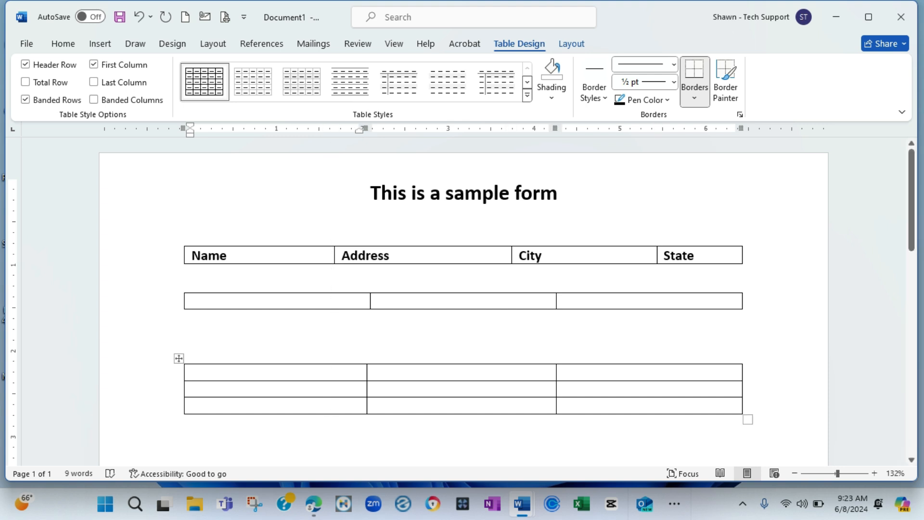
pyautogui.moveTo(511, 255); pyautogui.dragTo(517, 255)
# Step: Fill the first two cells of the second table with Sample 1 and Sample 2
pyautogui.click(185, 273)
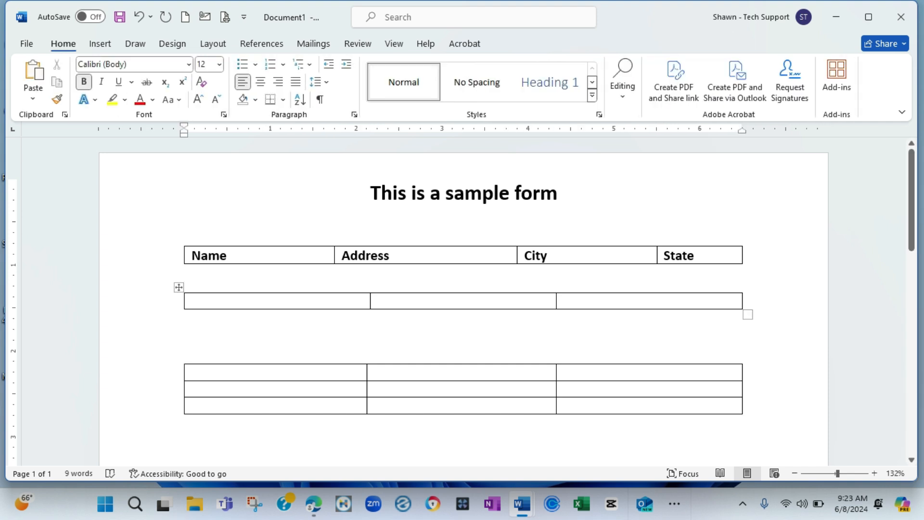
pyautogui.click(192, 301)
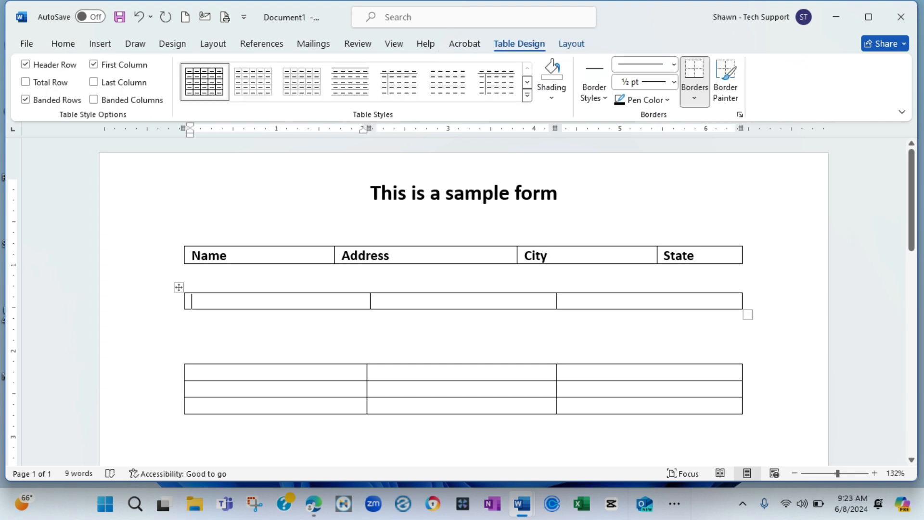
pyautogui.write('Sample ')
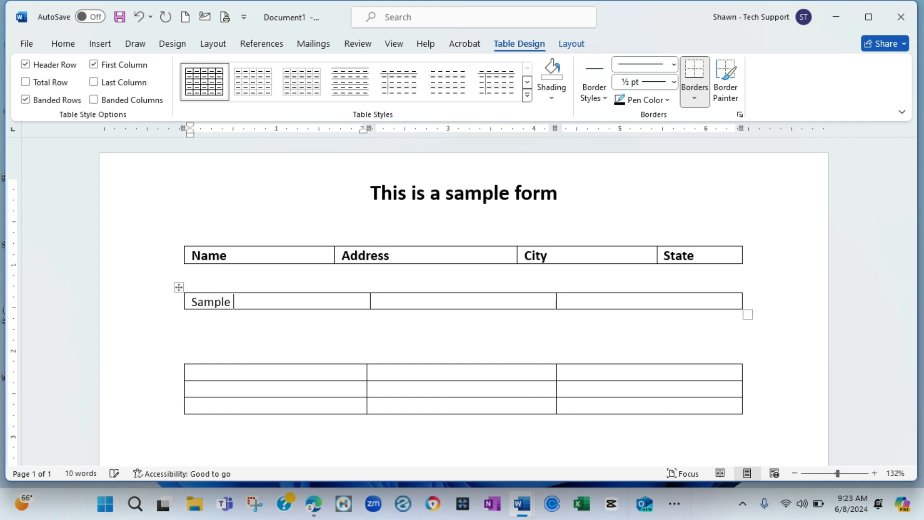
pyautogui.write('1')
pyautogui.press('Tab')
pyautogui.write('S')
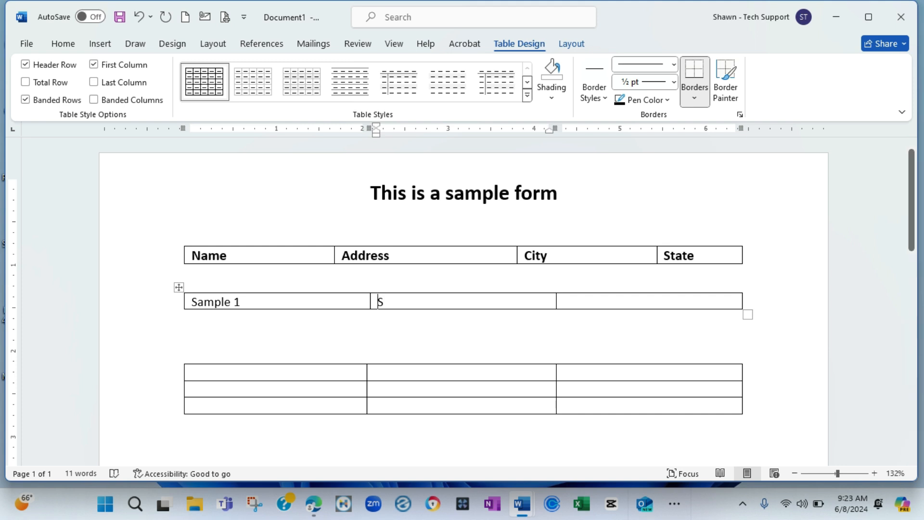
pyautogui.write('ample 2')
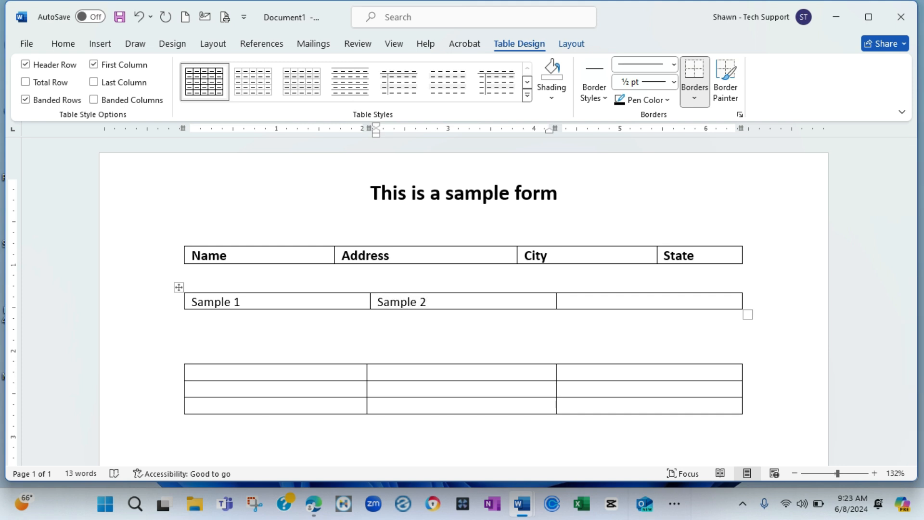
# Step: Remove all borders from the table holding the Name, Address, City and State labels
pyautogui.click(186, 272)
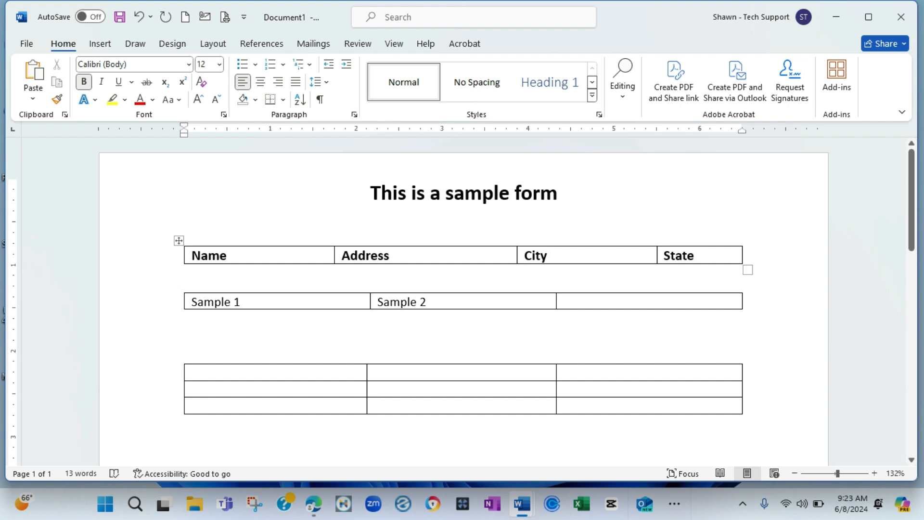
pyautogui.doubleClick(188, 255)
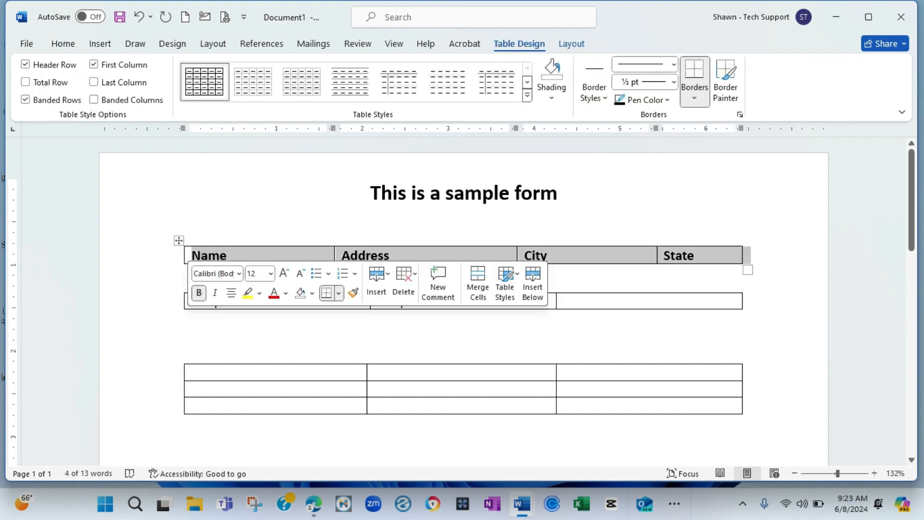
pyautogui.click(370, 193)
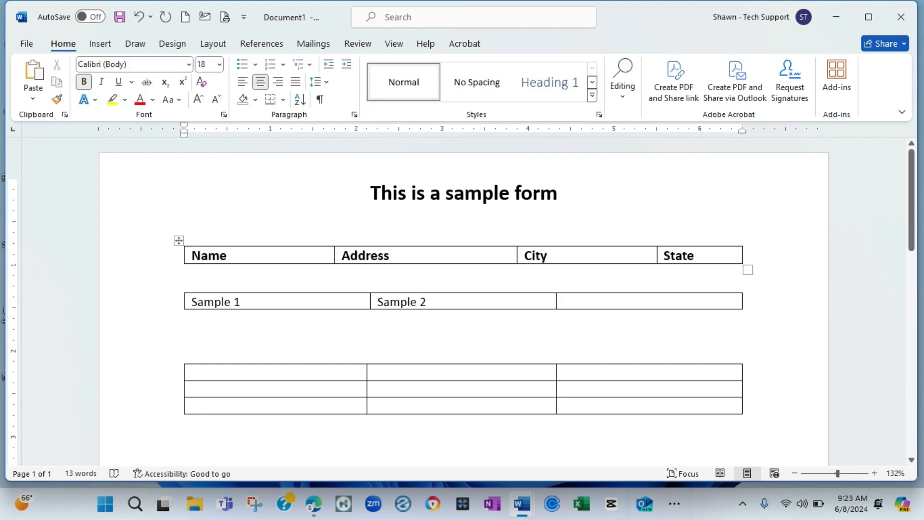
pyautogui.doubleClick(187, 255)
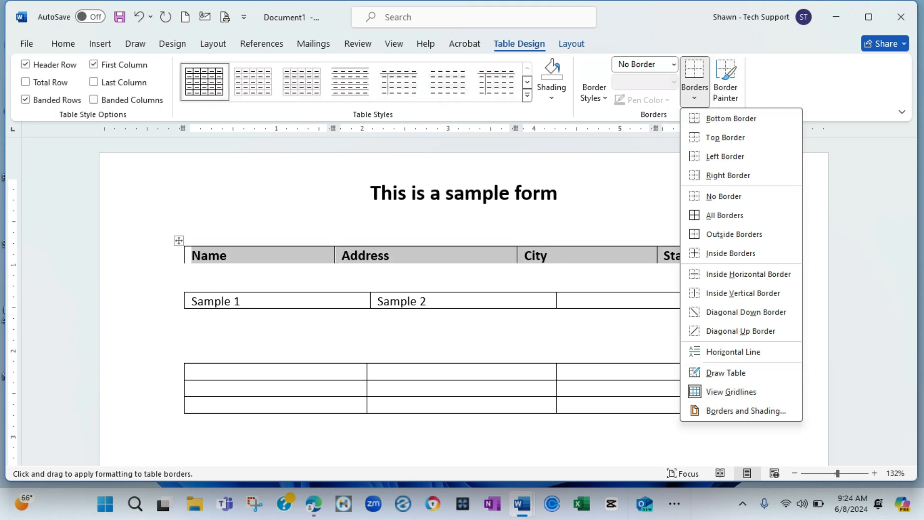
pyautogui.click(724, 197)
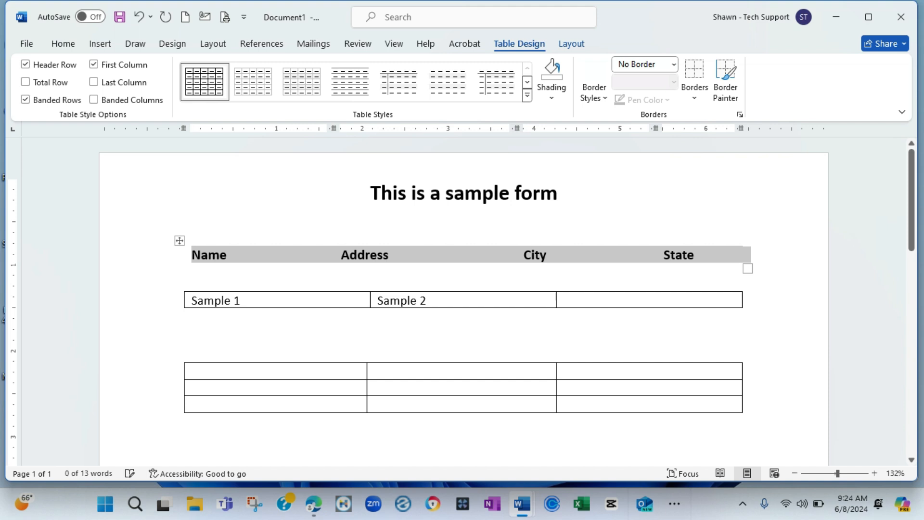
pyautogui.click(560, 194)
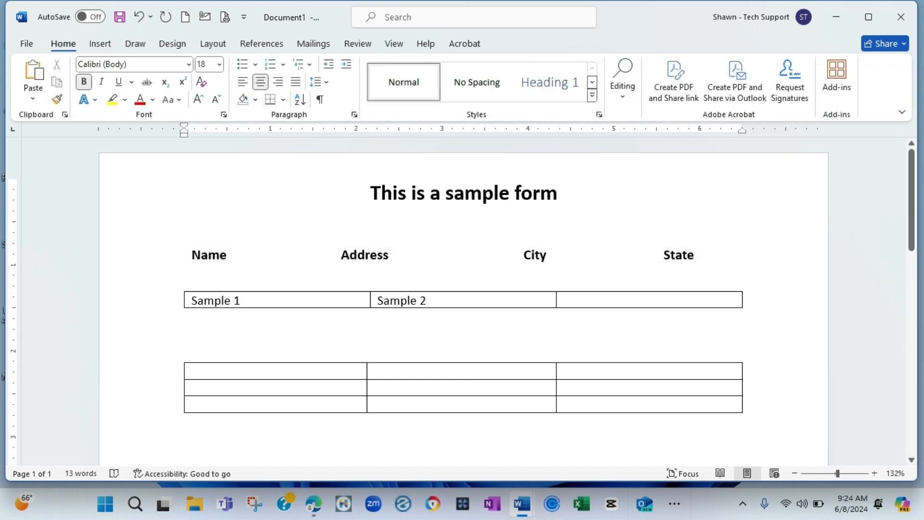
pyautogui.click(187, 256)
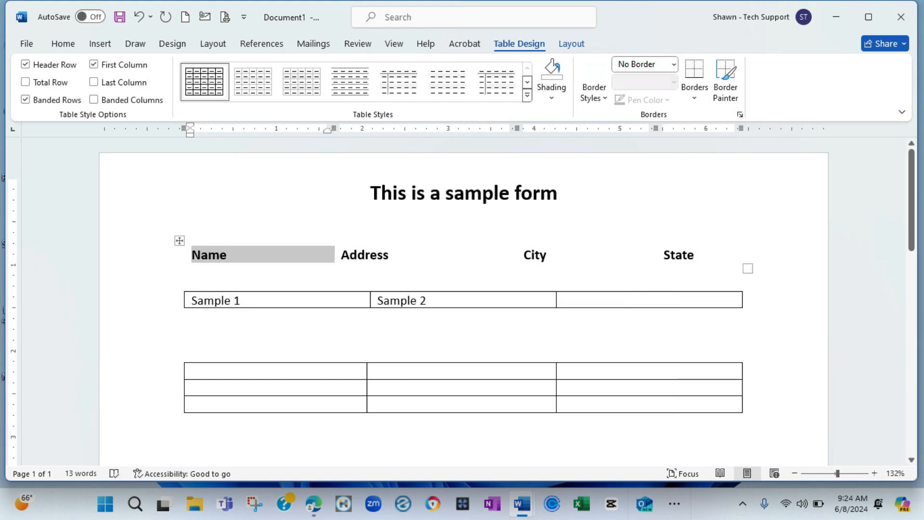
pyautogui.click(389, 255)
pyautogui.click(185, 272)
pyautogui.click(227, 255)
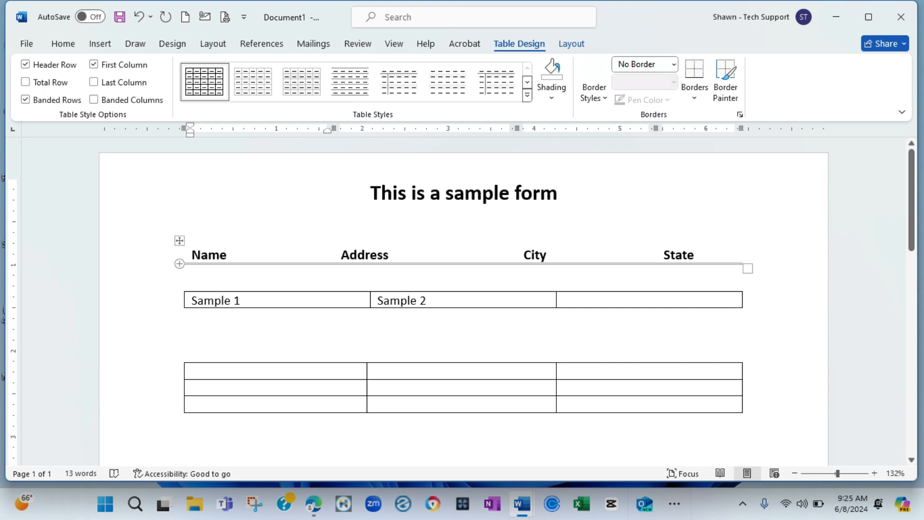
pyautogui.moveTo(227, 255); pyautogui.dragTo(191, 256)
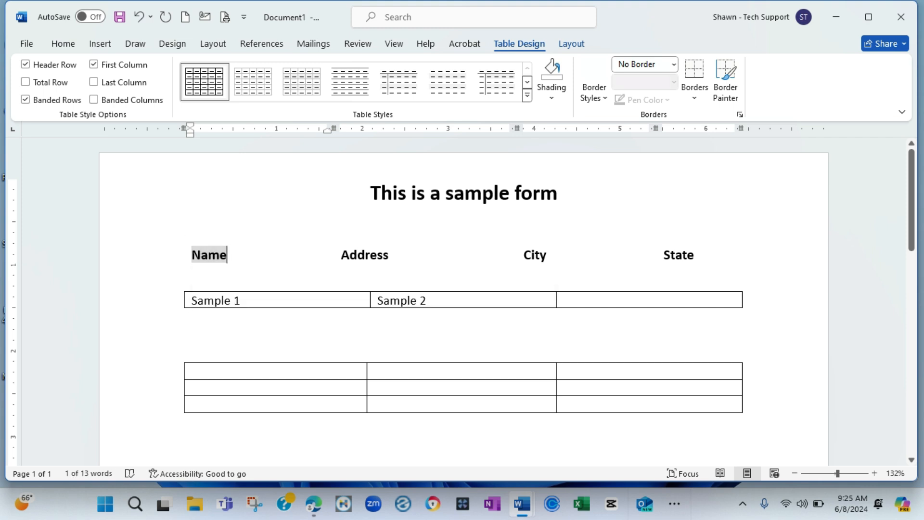
pyautogui.click(227, 256)
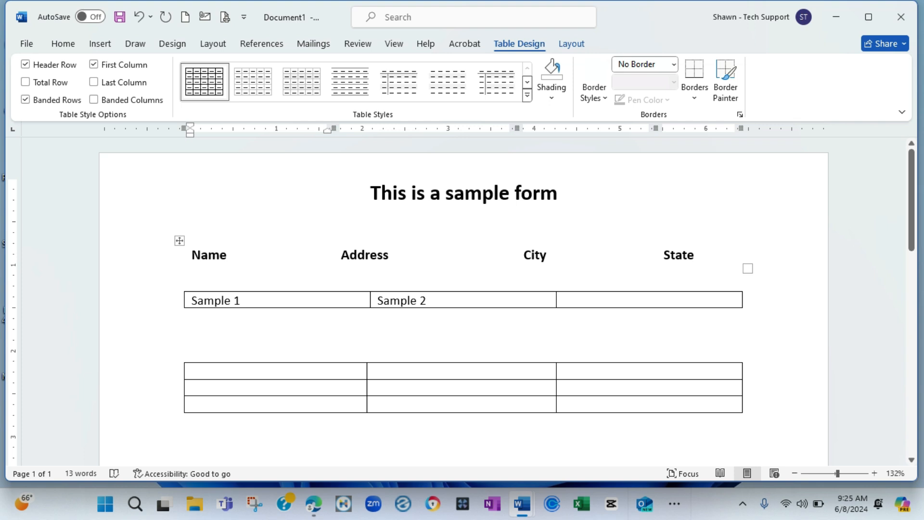
pyautogui.moveTo(192, 255); pyautogui.dragTo(226, 255)
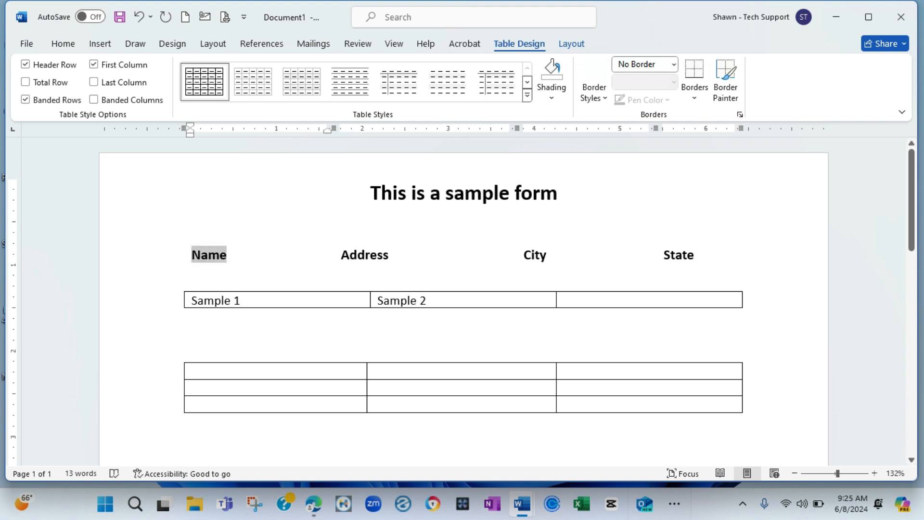
pyautogui.click(227, 255)
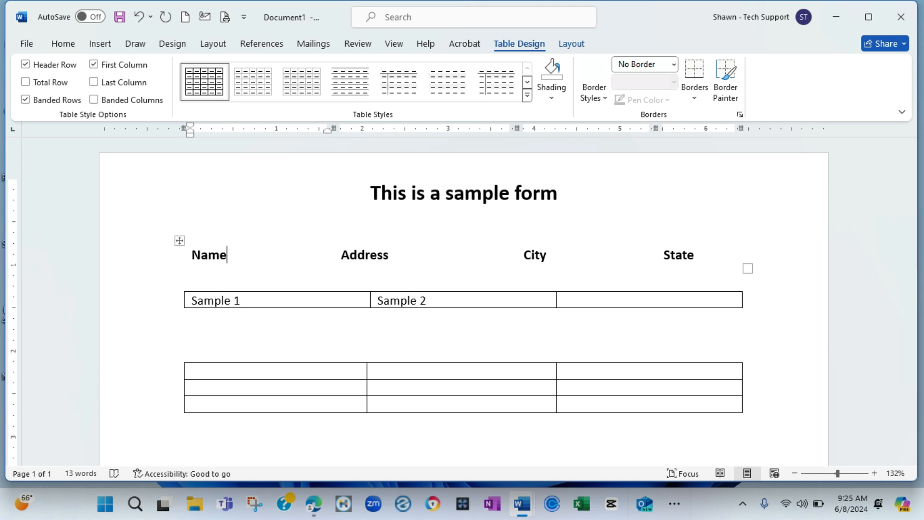
# Step: Try a single solid-line bottom border on the Name cell and undo it
pyautogui.click(674, 64)
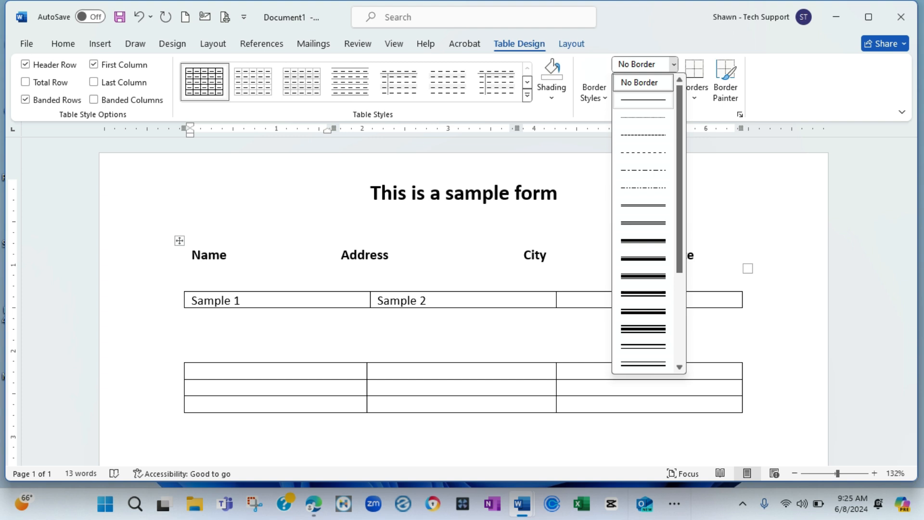
pyautogui.click(643, 100)
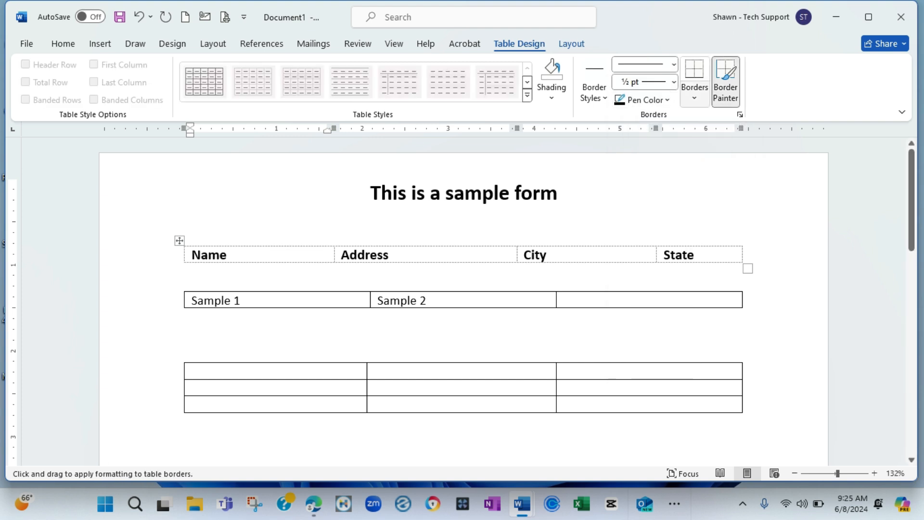
pyautogui.click(695, 89)
pyautogui.click(731, 118)
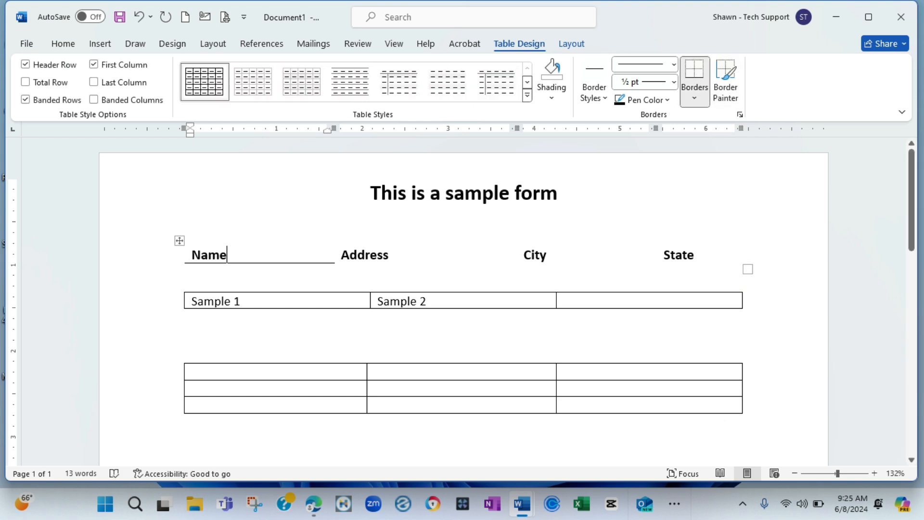
pyautogui.doubleClick(492, 302)
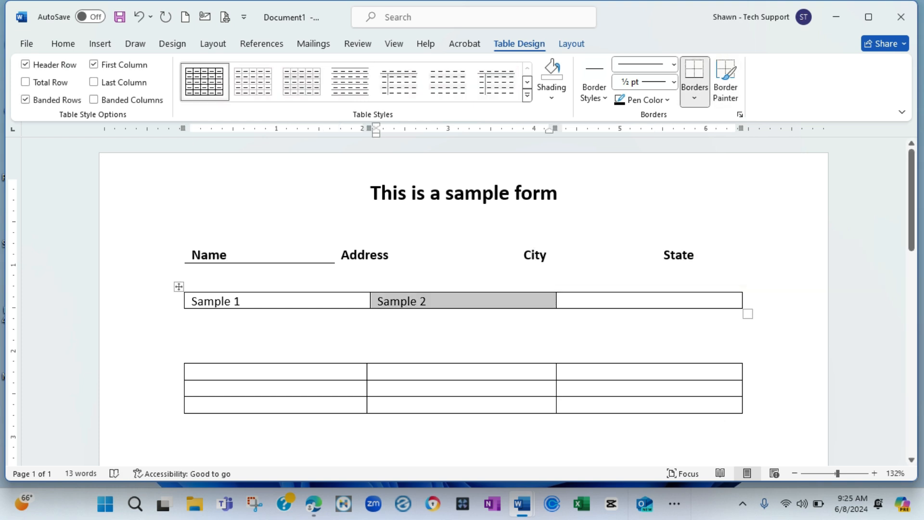
pyautogui.click(338, 257)
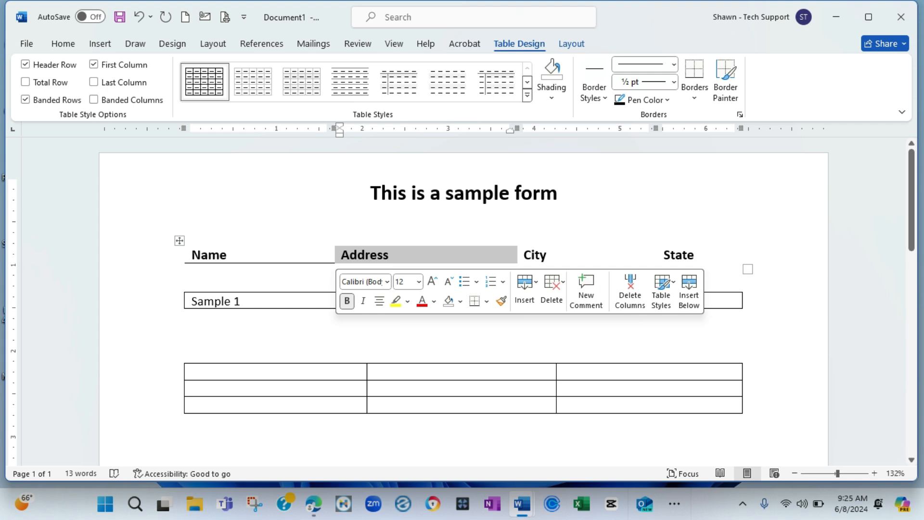
pyautogui.click(139, 17)
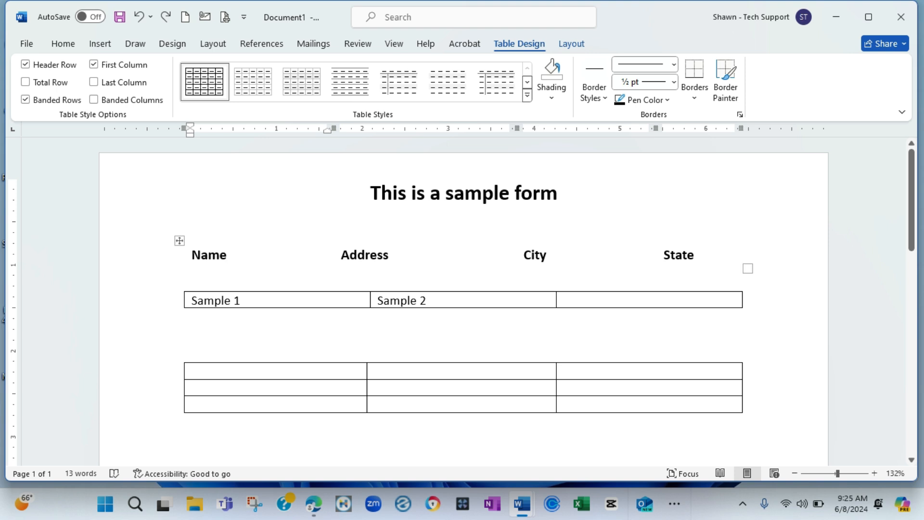
# Step: Turn on underlining after the Name label and enter the sample person's full name
pyautogui.click(63, 44)
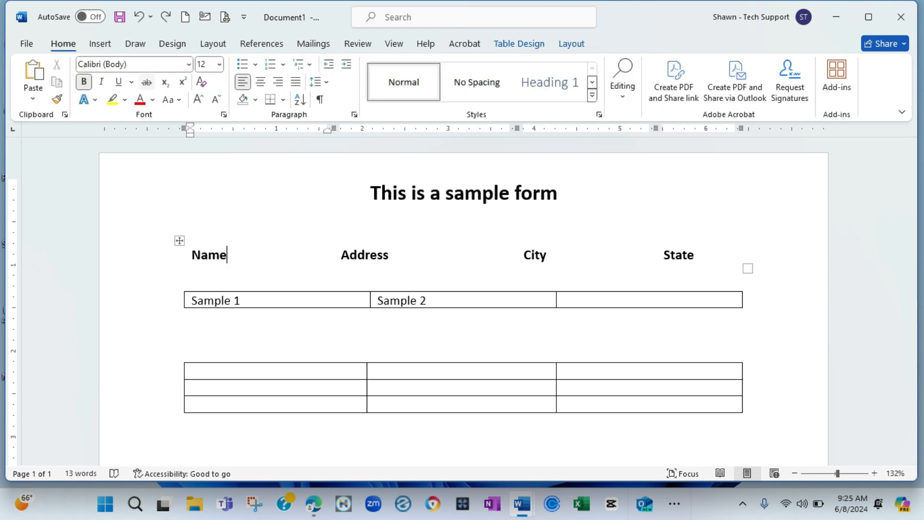
pyautogui.click(118, 82)
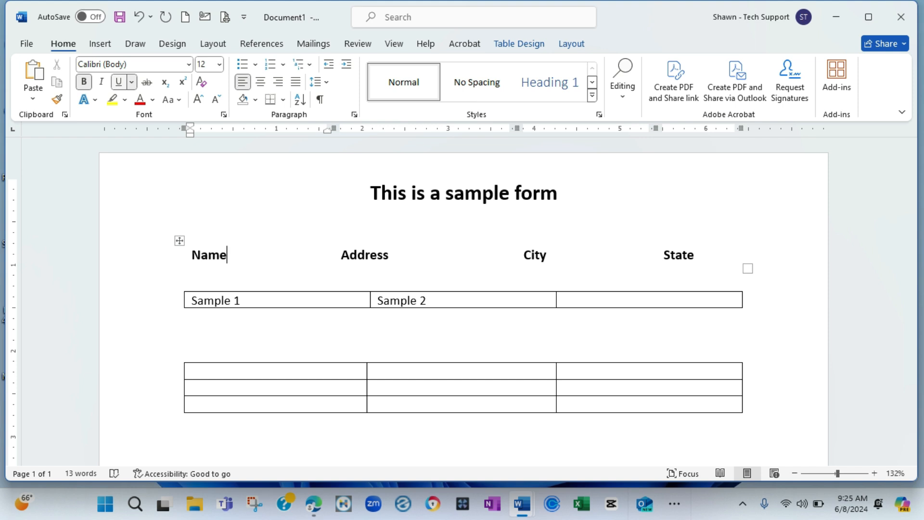
pyautogui.write('John Doe')
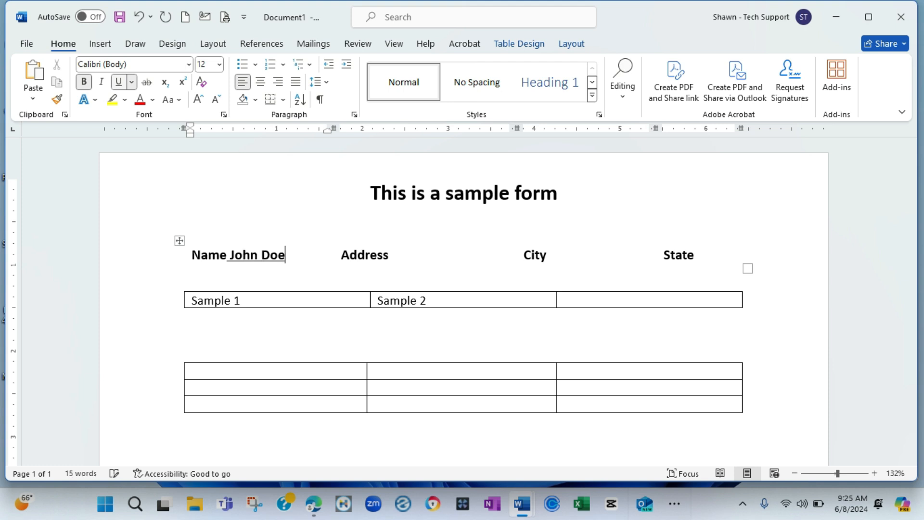
# Step: Enter an underlined sample street address, city and state abbreviation after the Address, City and State labels
pyautogui.click(389, 255)
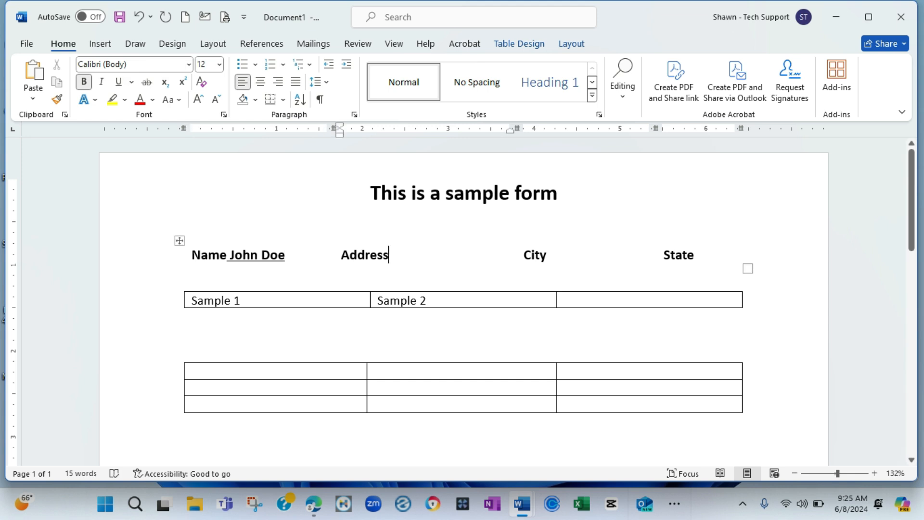
pyautogui.hotkey('ctrl', 'u')
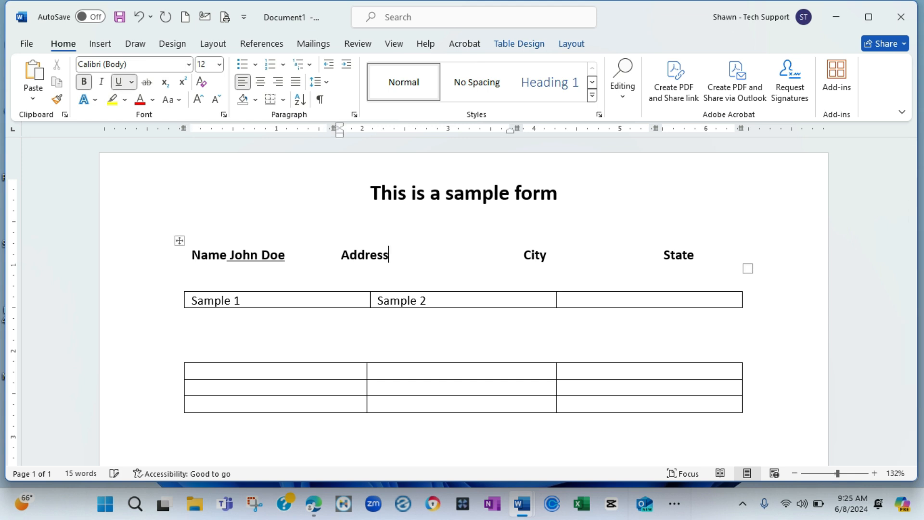
pyautogui.write('123')
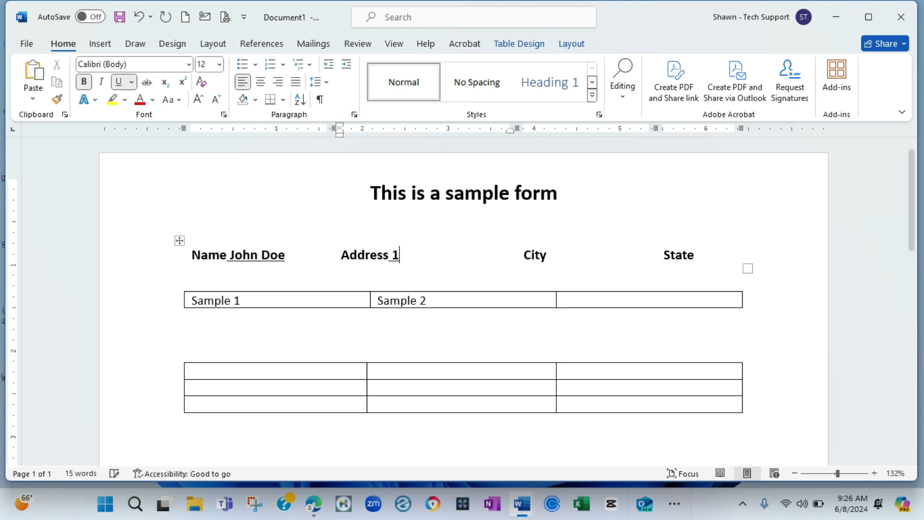
pyautogui.write(' abc')
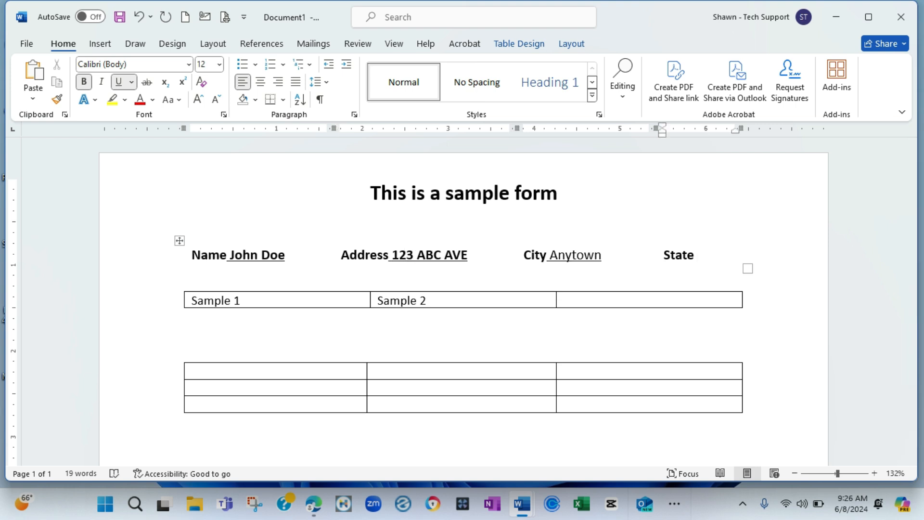
pyautogui.write('MA')
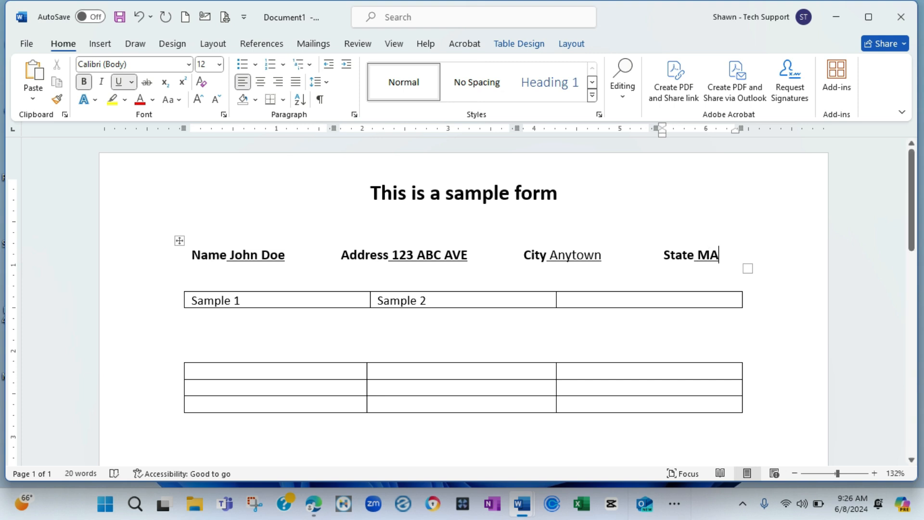
# Step: Enter Sample 3 in the second table's last cell and fill the third table with Info headings above 7, 5, 3 and 4, 2, 4
pyautogui.click(192, 371)
pyautogui.click(564, 301)
pyautogui.write('SAmple')
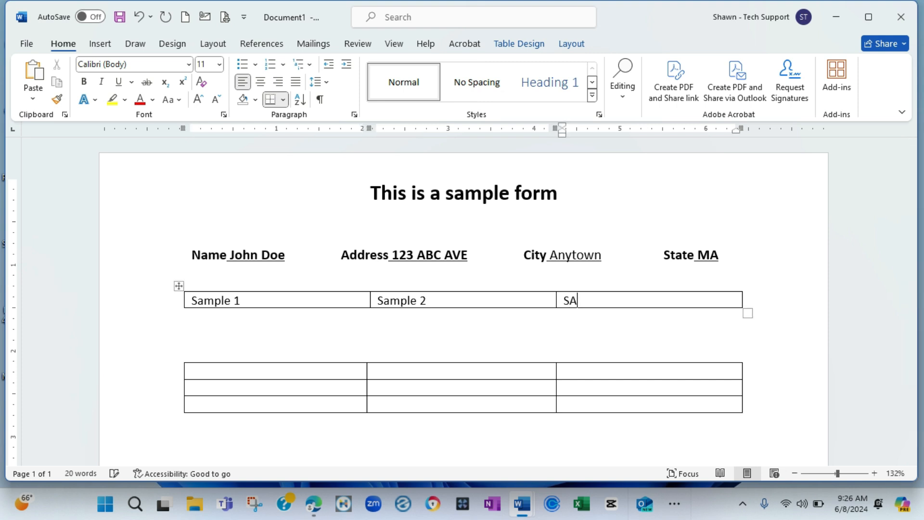
pyautogui.press('BackSpace')
pyautogui.press('BackSpace')
pyautogui.press('BackSpace')
pyautogui.press('BackSpace')
pyautogui.press('BackSpace')
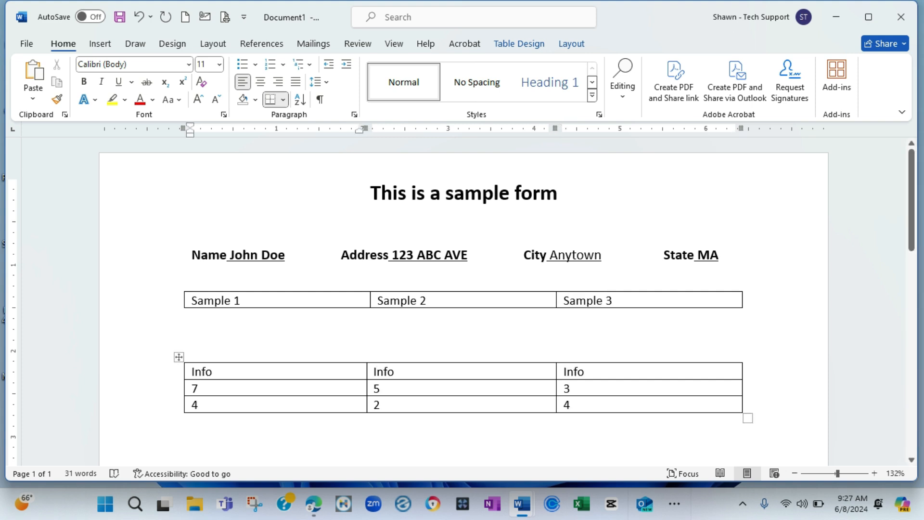
# Step: Slightly narrow the Name column of the label table and the first column of the third table
pyautogui.moveTo(337, 256)
pyautogui.mouseDown()
pyautogui.moveTo(316, 255)
pyautogui.moveTo(326, 256)
pyautogui.mouseUp()
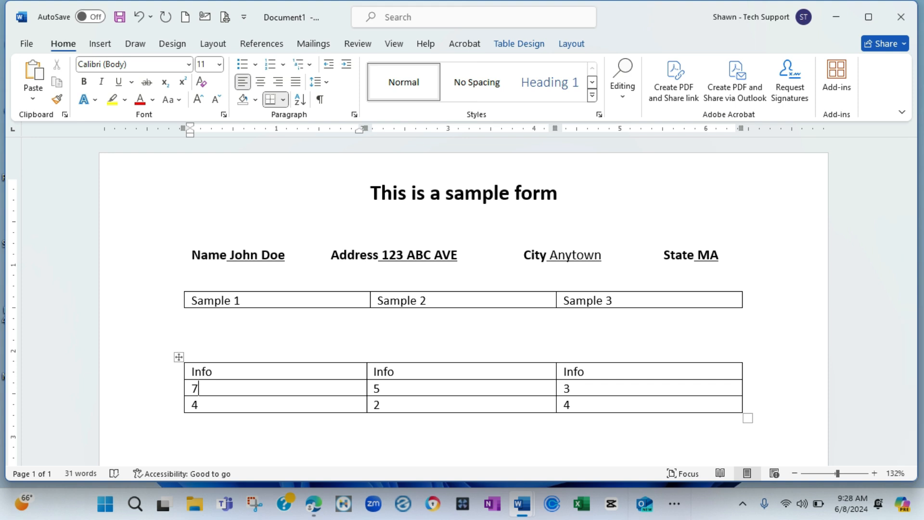
pyautogui.moveTo(367, 388); pyautogui.dragTo(361, 389)
pyautogui.moveTo(361, 129)
pyautogui.mouseDown()
pyautogui.moveTo(331, 129)
pyautogui.moveTo(372, 128)
pyautogui.moveTo(361, 128)
pyautogui.mouseUp()
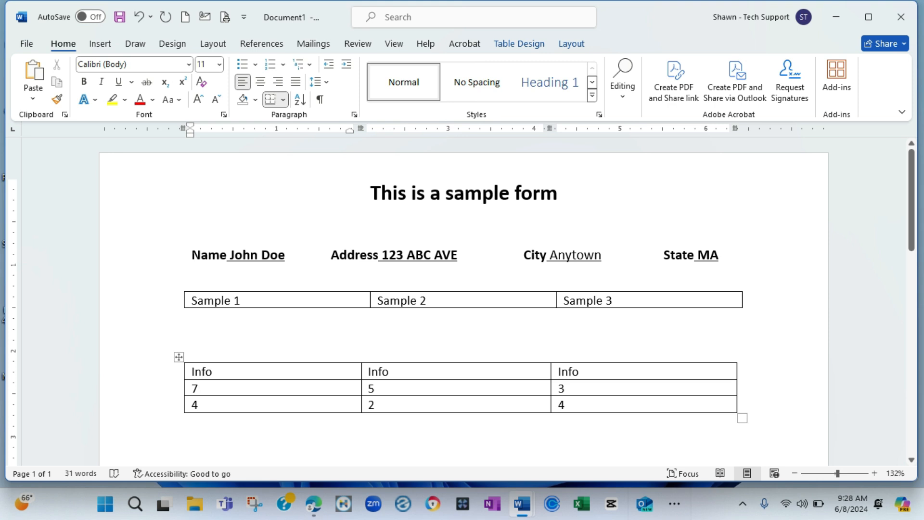
# Step: Insert a row between the third table's two number rows and fill it with 5, 7 and 7
pyautogui.moveTo(178, 413)
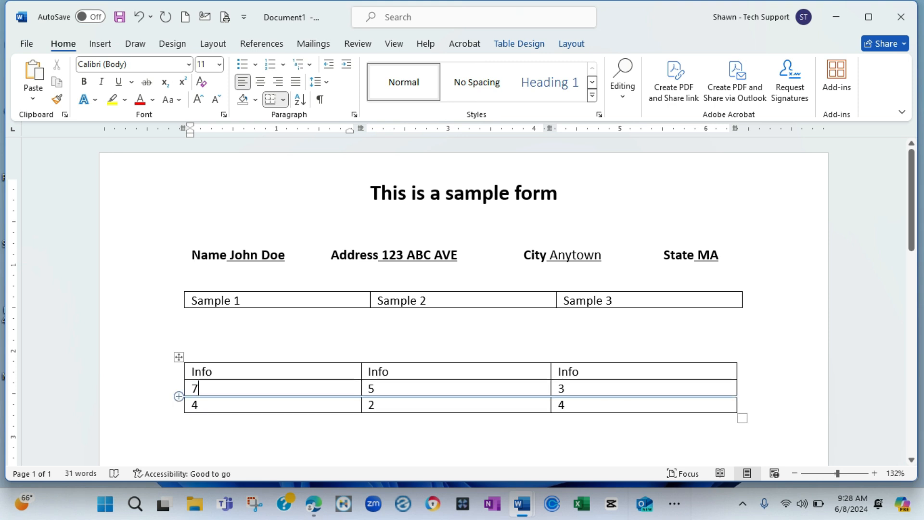
pyautogui.click(179, 396)
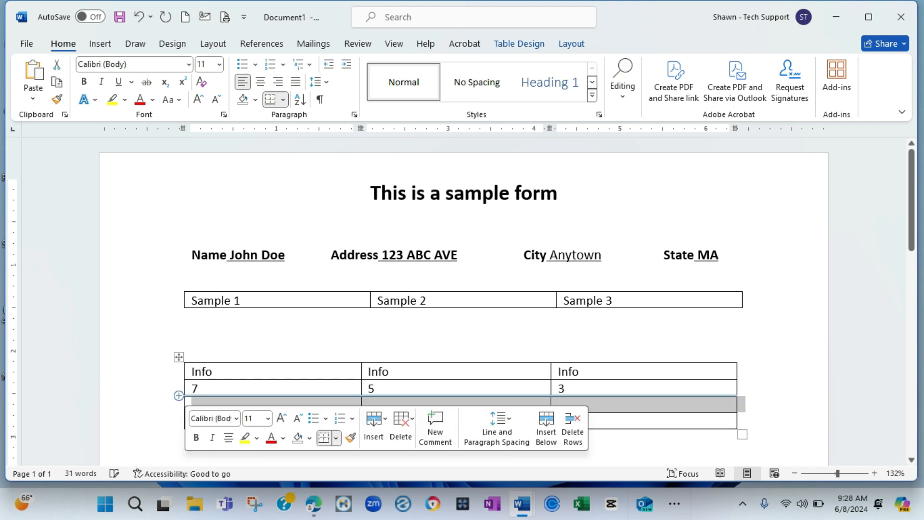
pyautogui.write('5')
pyautogui.press('Tab')
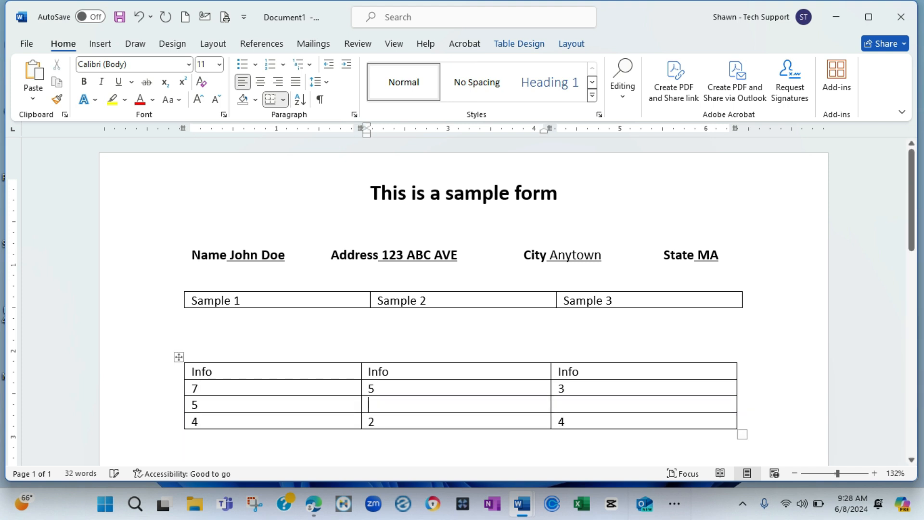
pyautogui.write('7')
pyautogui.press('Tab')
pyautogui.write('7')
pyautogui.scroll(-1, 462, 298)
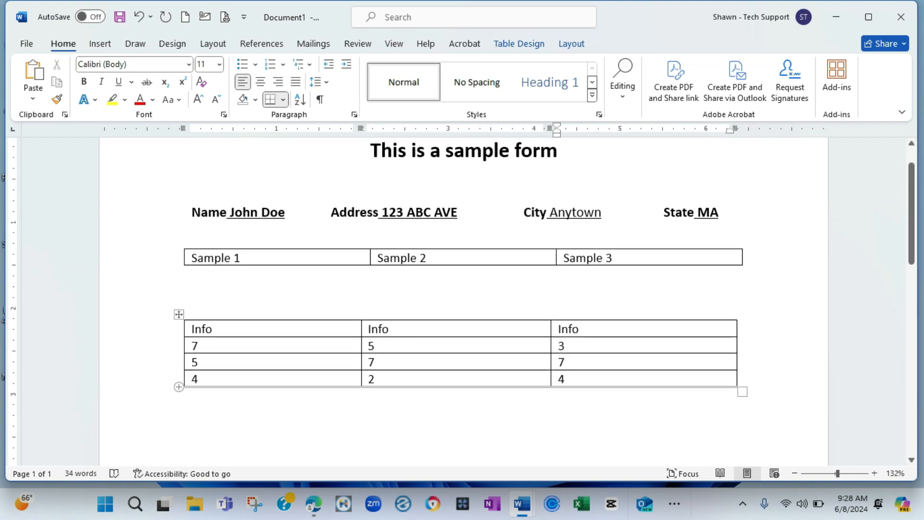
# Step: Insert a blank row directly above the third table's last row
pyautogui.click(185, 395)
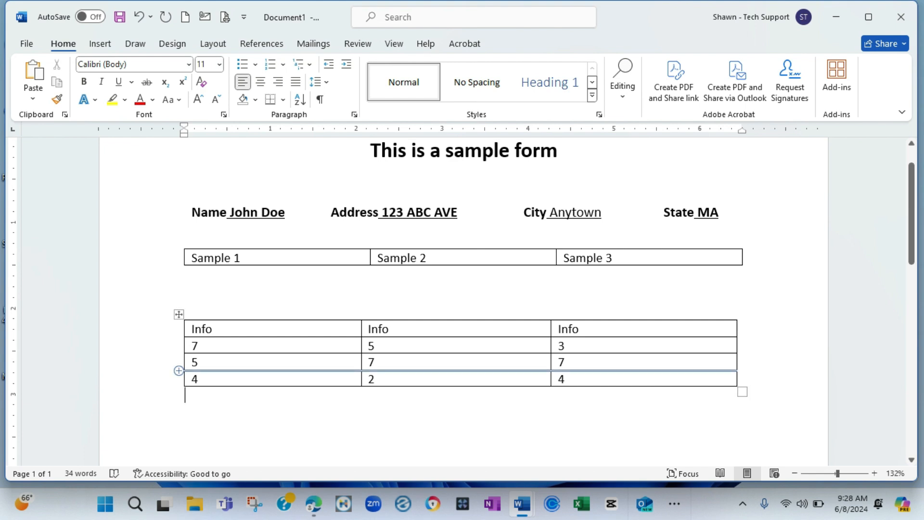
pyautogui.click(179, 371)
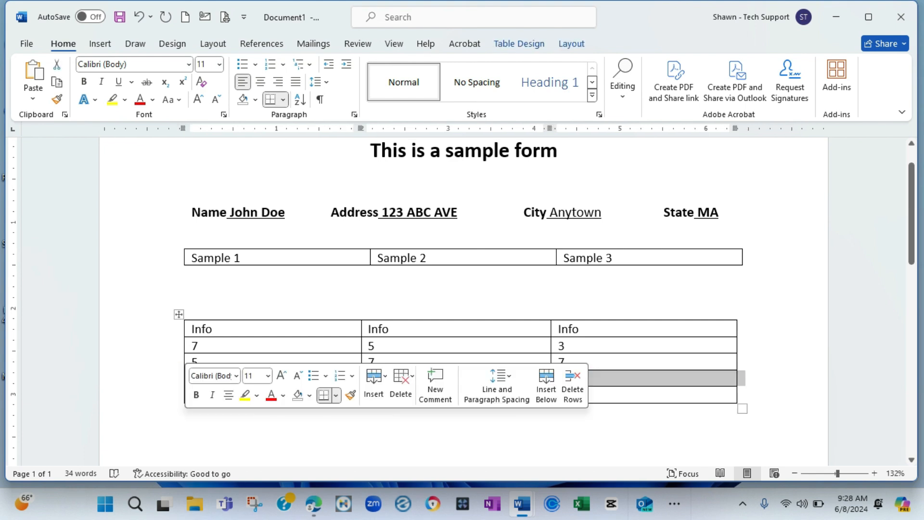
pyautogui.click(186, 412)
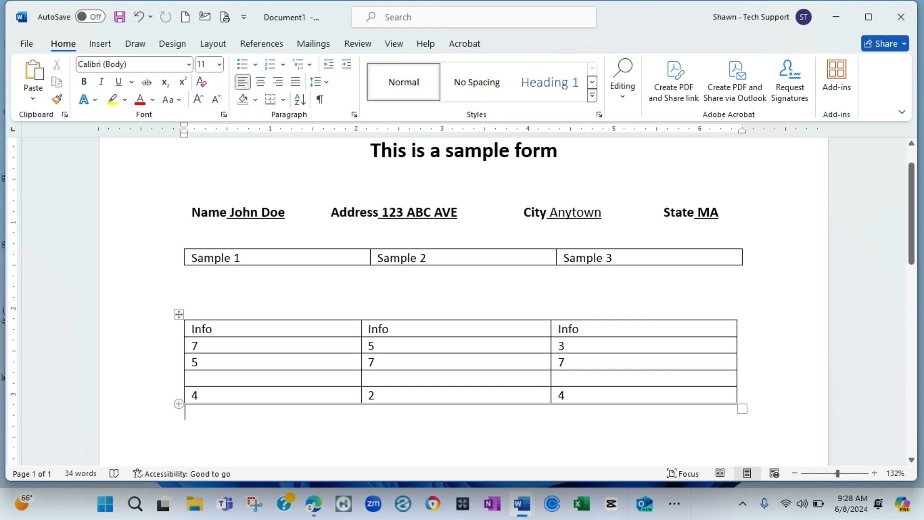
# Step: Insert a row below the third table's last row and delete that new row again
pyautogui.doubleClick(187, 396)
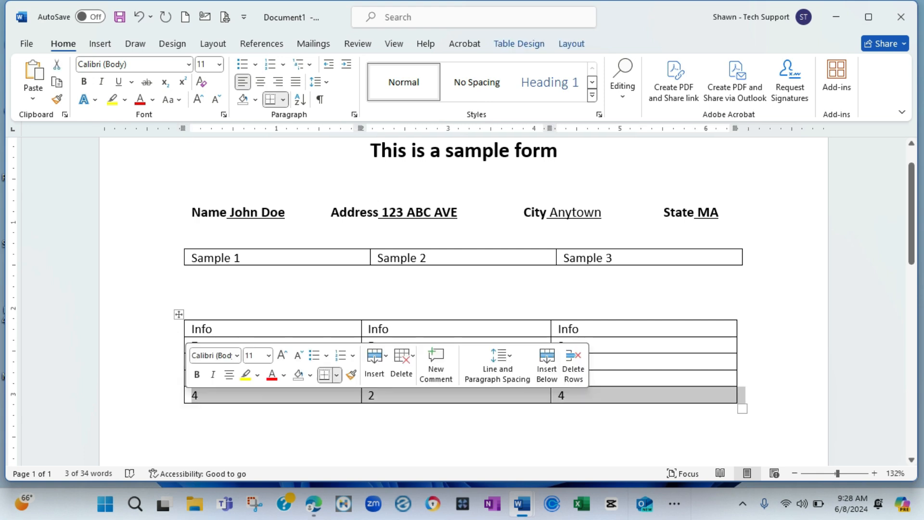
pyautogui.click(546, 366)
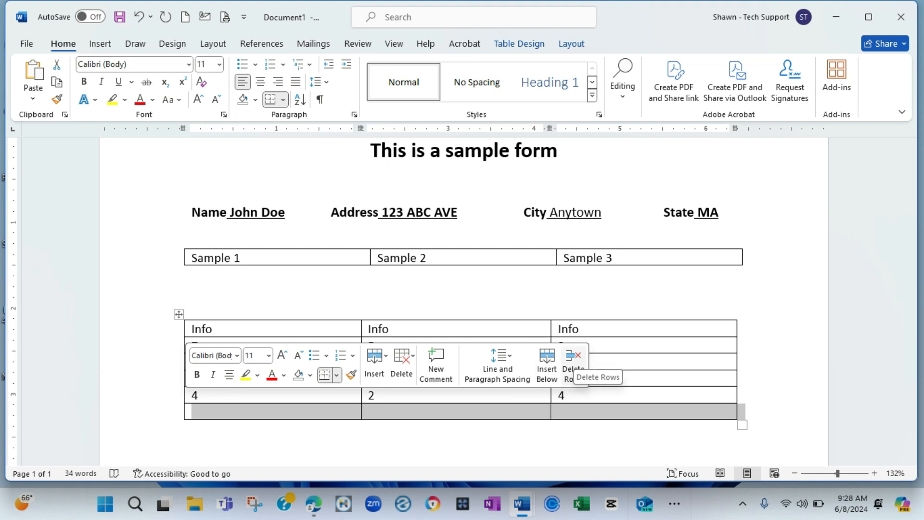
pyautogui.click(573, 362)
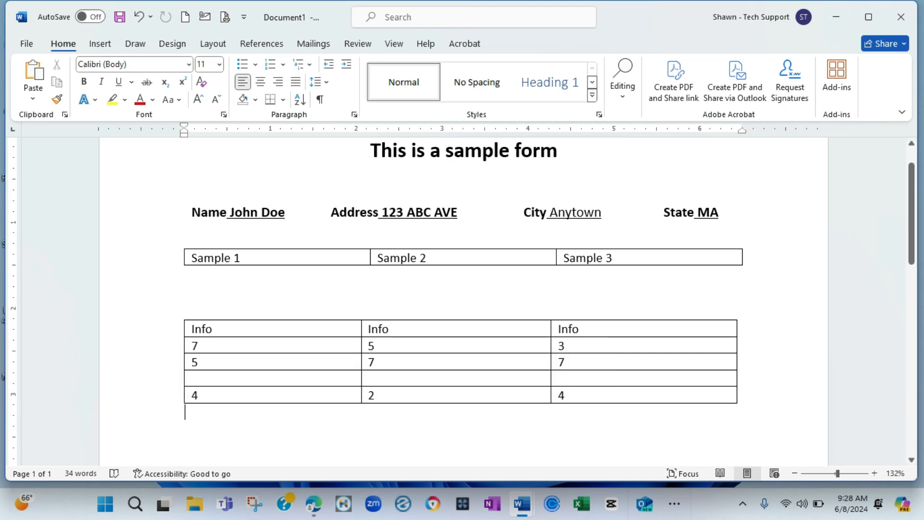
# Step: Remove all borders from the whole third table with the Info headings
pyautogui.click(165, 329)
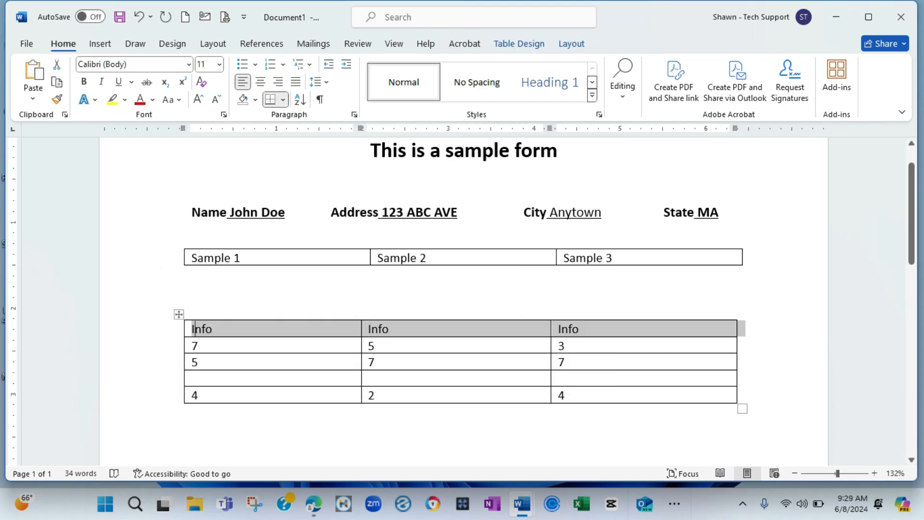
pyautogui.tripleClick(195, 329)
pyautogui.doubleClick(198, 330)
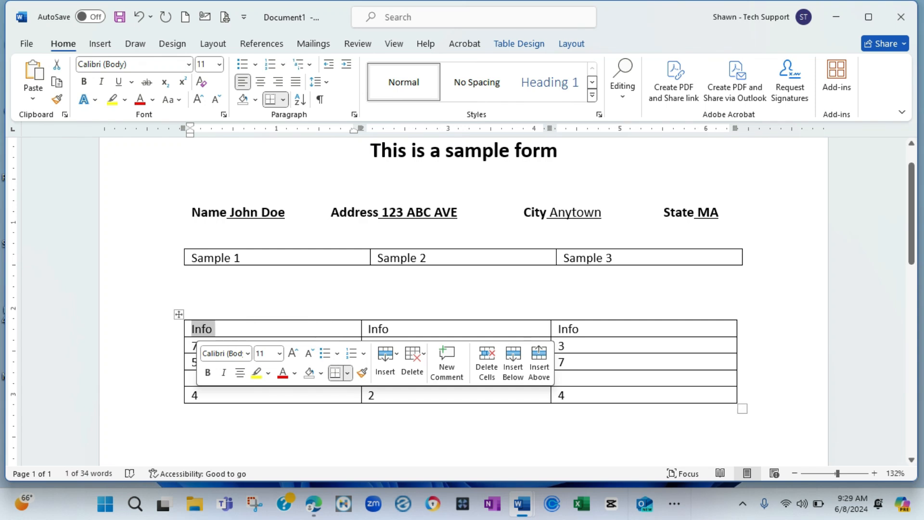
pyautogui.click(165, 310)
pyautogui.click(201, 329)
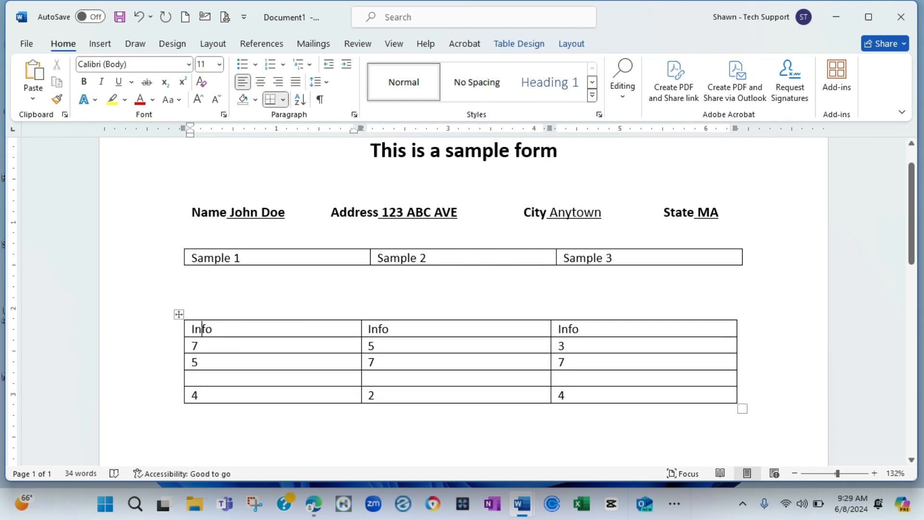
pyautogui.tripleClick(201, 329)
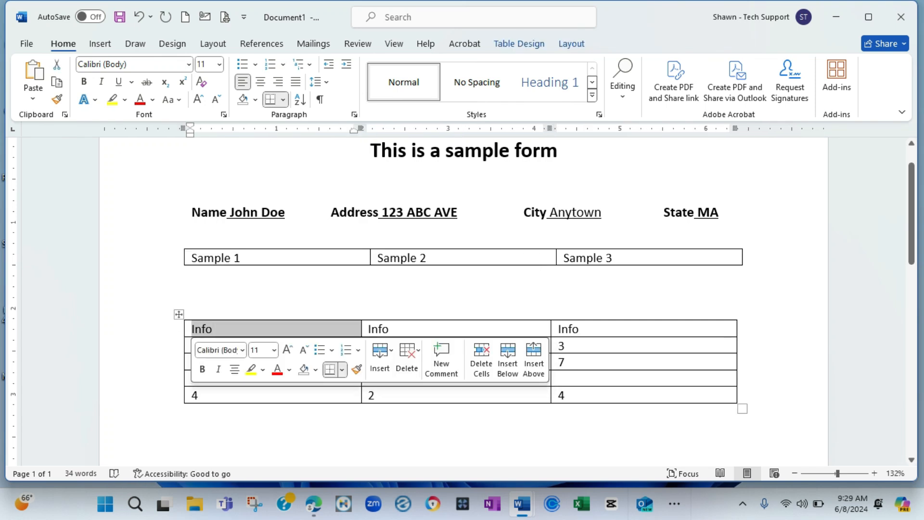
pyautogui.click(216, 329)
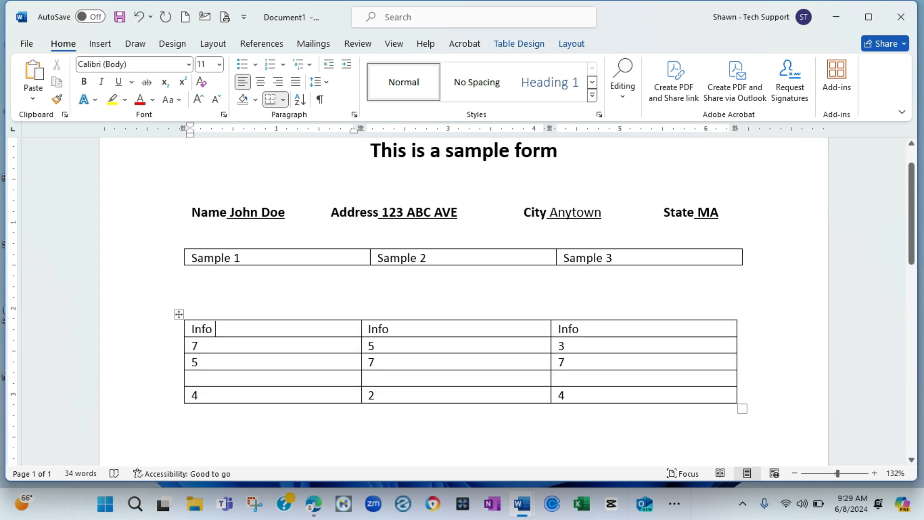
pyautogui.moveTo(215, 329); pyautogui.dragTo(218, 418)
pyautogui.click(283, 99)
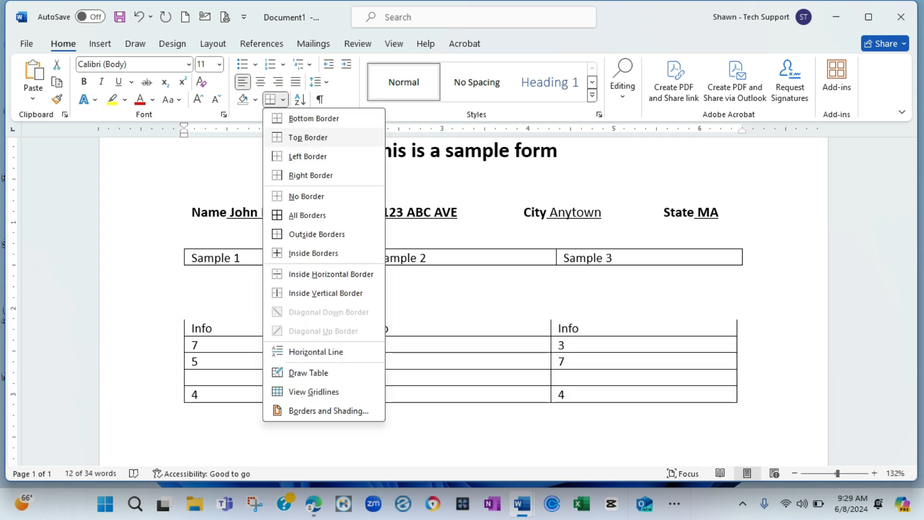
pyautogui.click(298, 197)
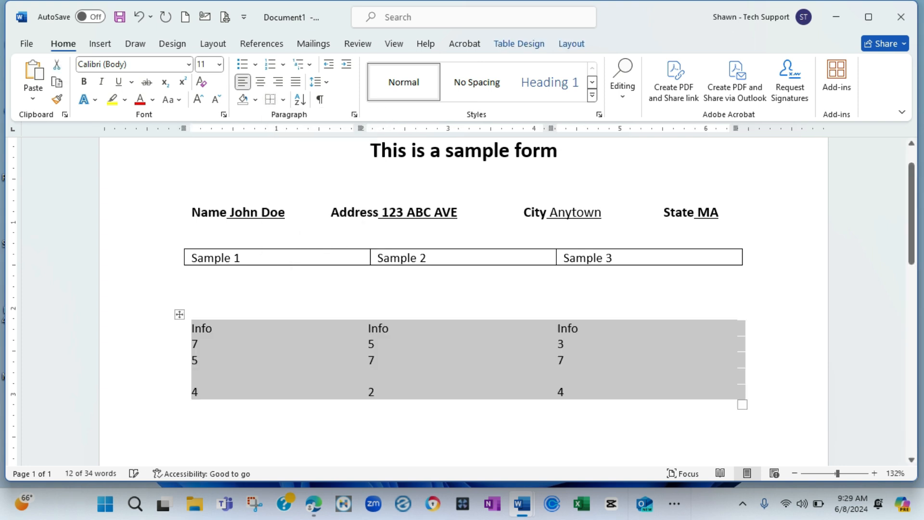
pyautogui.click(185, 409)
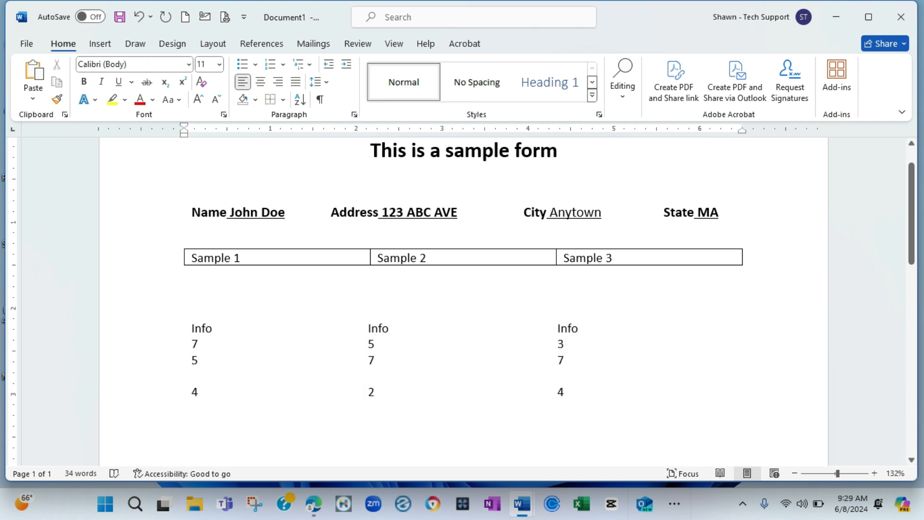
# Step: Add the underlined text "This is a test" after the first Info heading in the third table
pyautogui.click(215, 328)
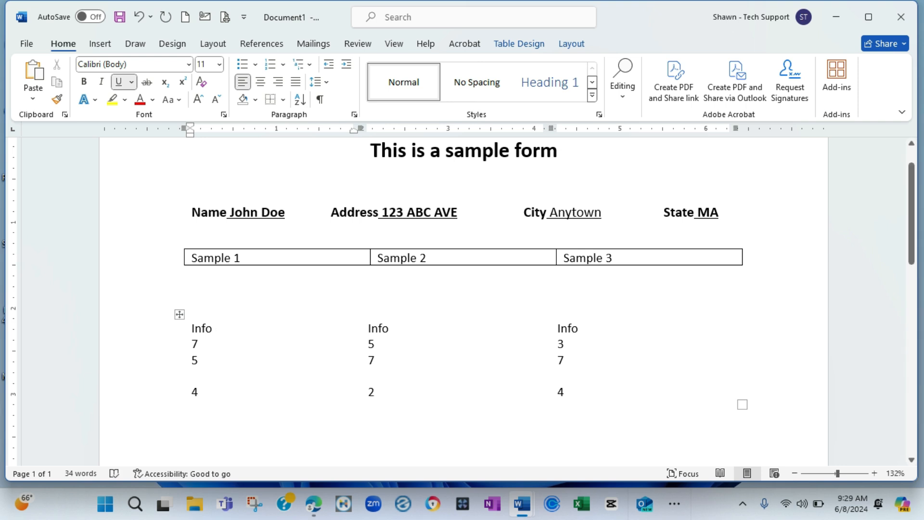
pyautogui.write('This is a test')
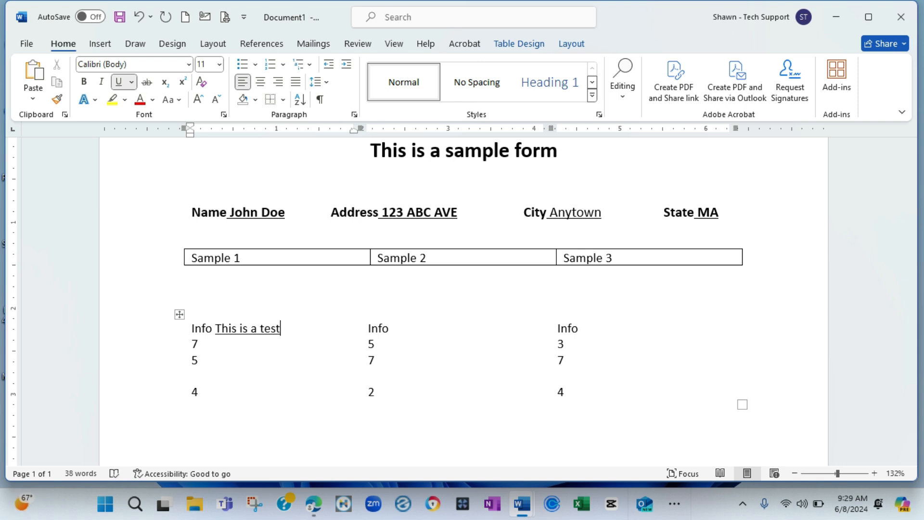
pyautogui.click(199, 360)
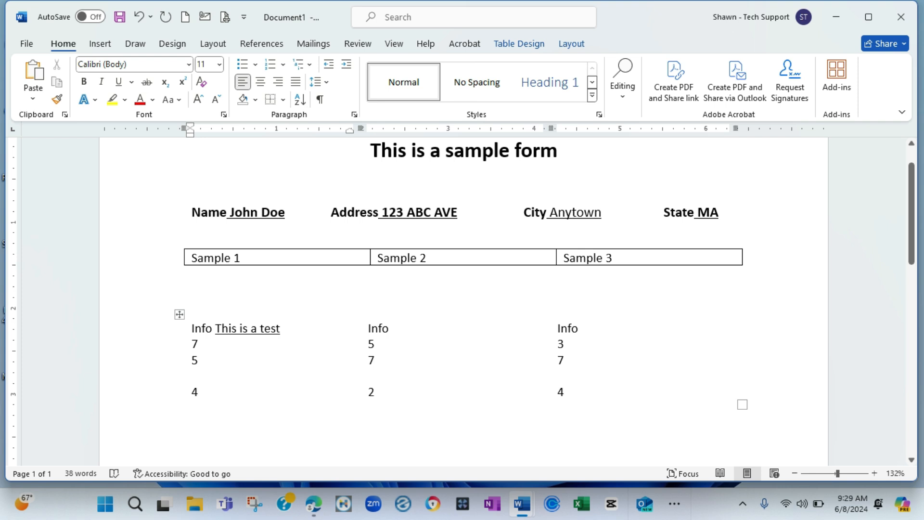
pyautogui.click(375, 344)
# Step: Remove all borders from the Sample 1, Sample 2 and Sample 3 table row
pyautogui.moveTo(240, 258); pyautogui.dragTo(192, 258)
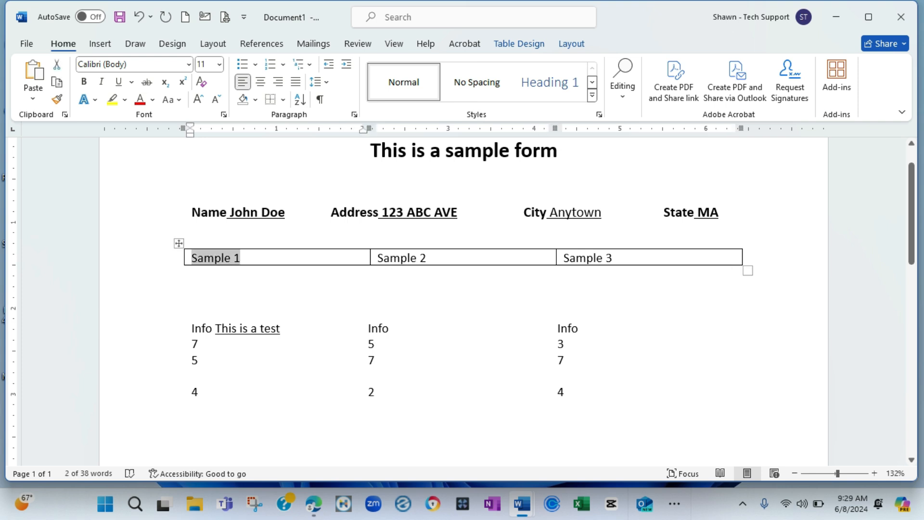
pyautogui.tripleClick(207, 260)
pyautogui.tripleClick(206, 258)
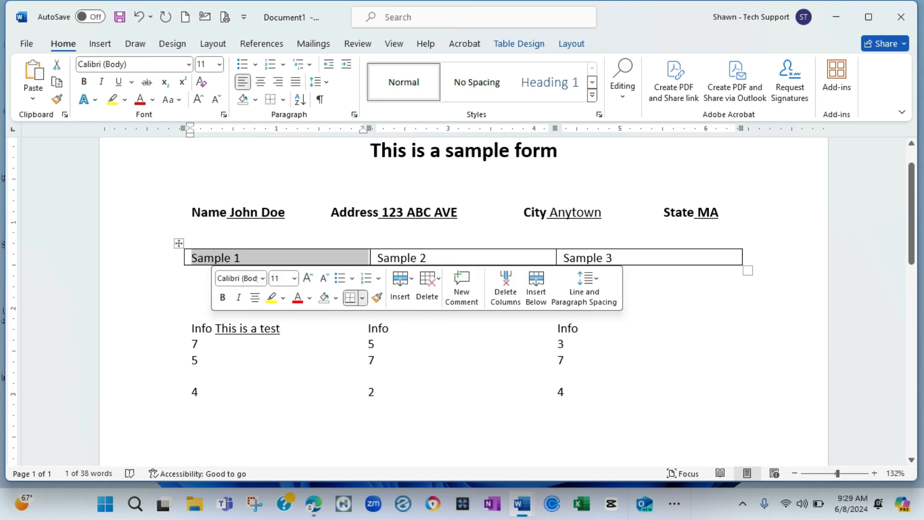
pyautogui.click(204, 250)
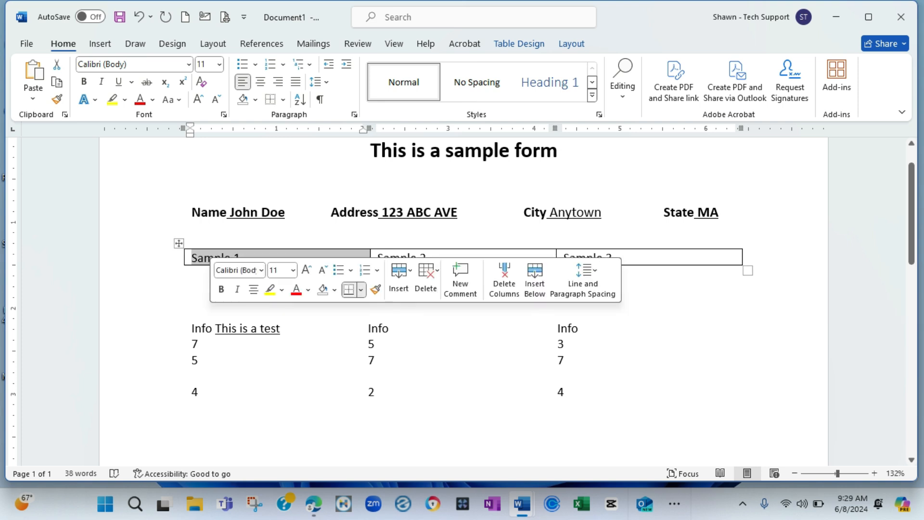
pyautogui.click(188, 306)
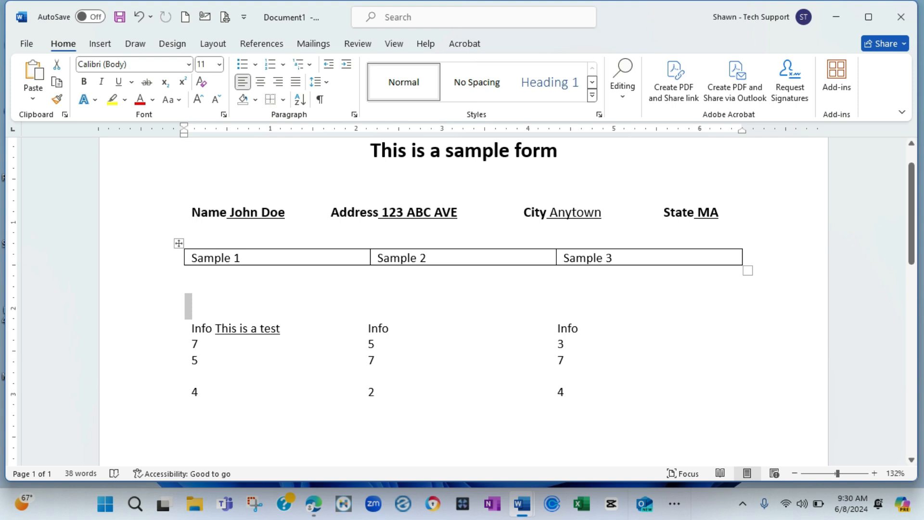
pyautogui.hotkey('shift', 'Up')
pyautogui.moveTo(192, 259); pyautogui.dragTo(642, 259)
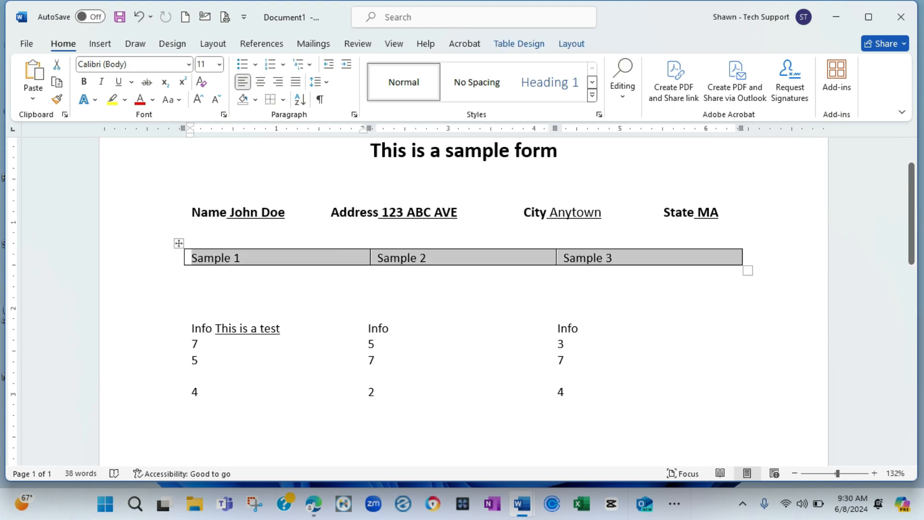
pyautogui.click(283, 100)
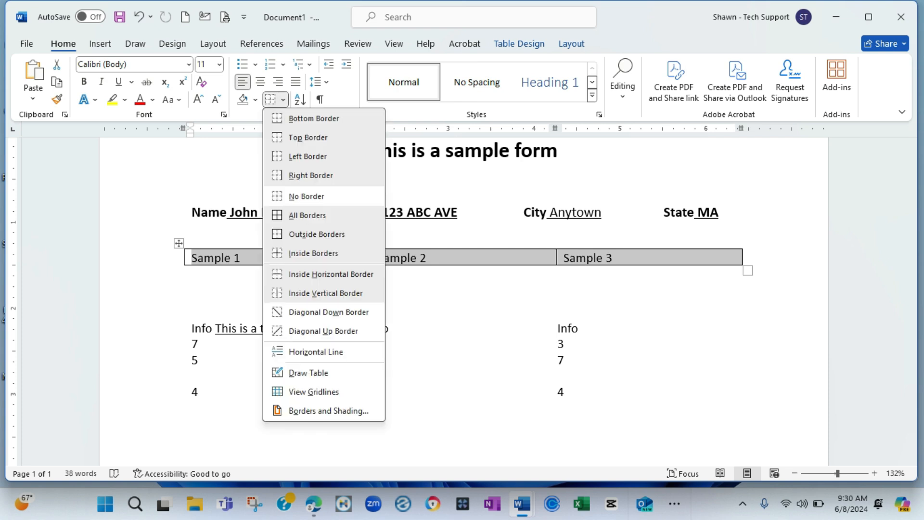
pyautogui.click(306, 197)
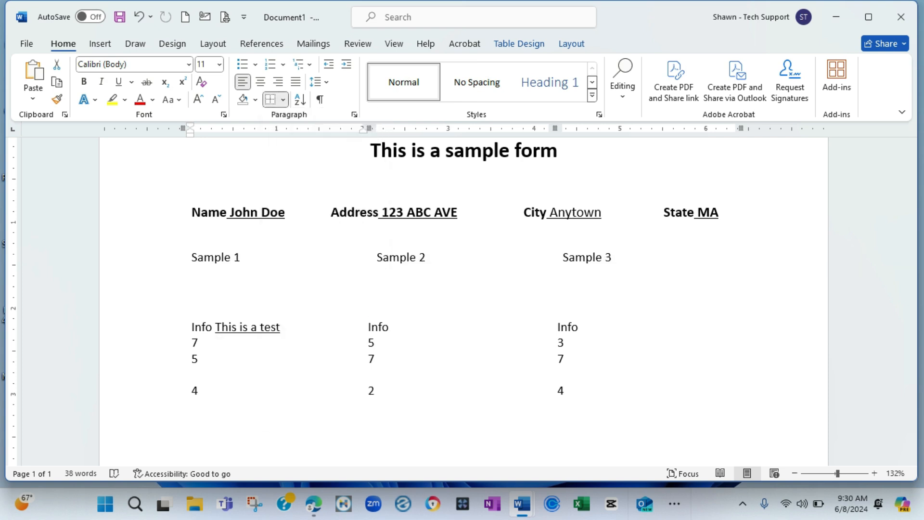
pyautogui.click(185, 273)
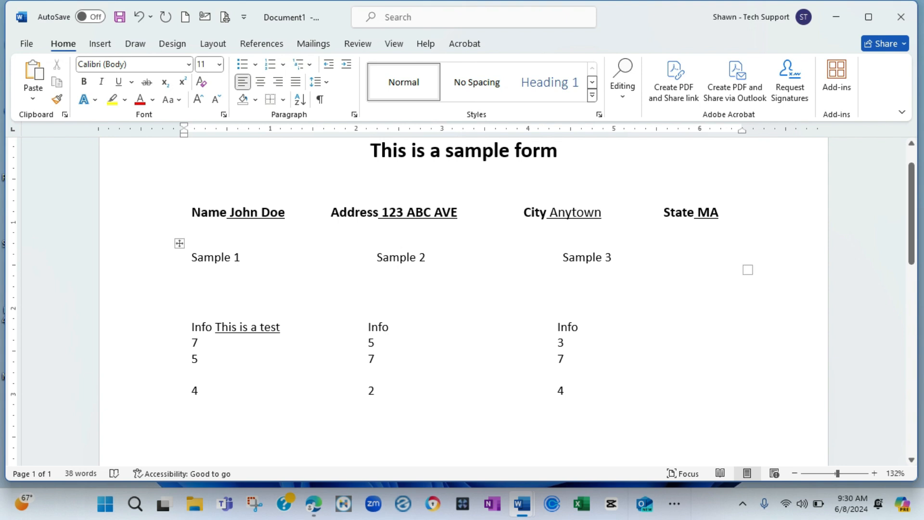
# Step: Add the underlined text "Hello world" after Sample 1 and make the Sample 1 label bold
pyautogui.click(242, 258)
pyautogui.click(118, 82)
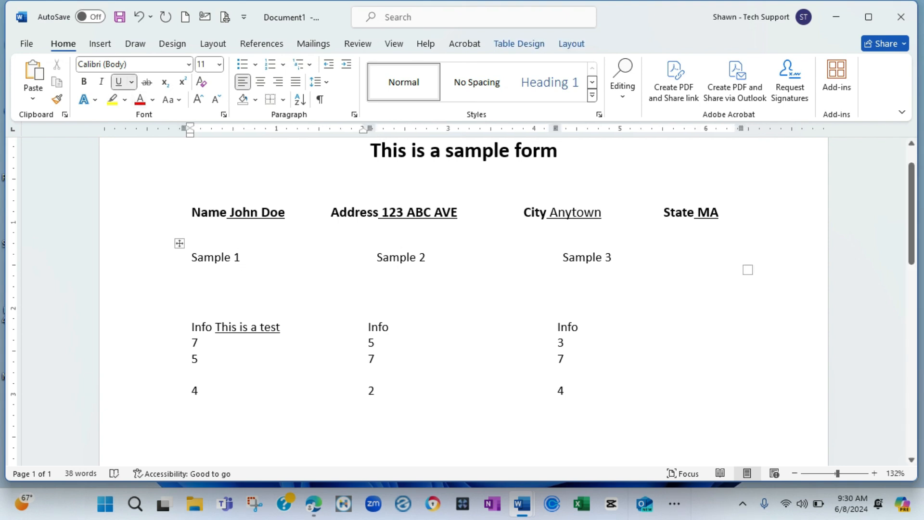
pyautogui.write('He')
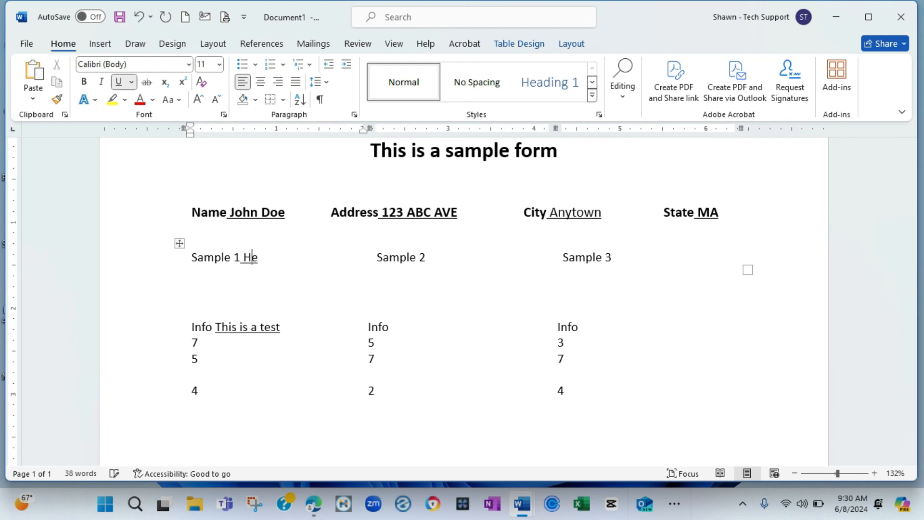
pyautogui.write('llo world')
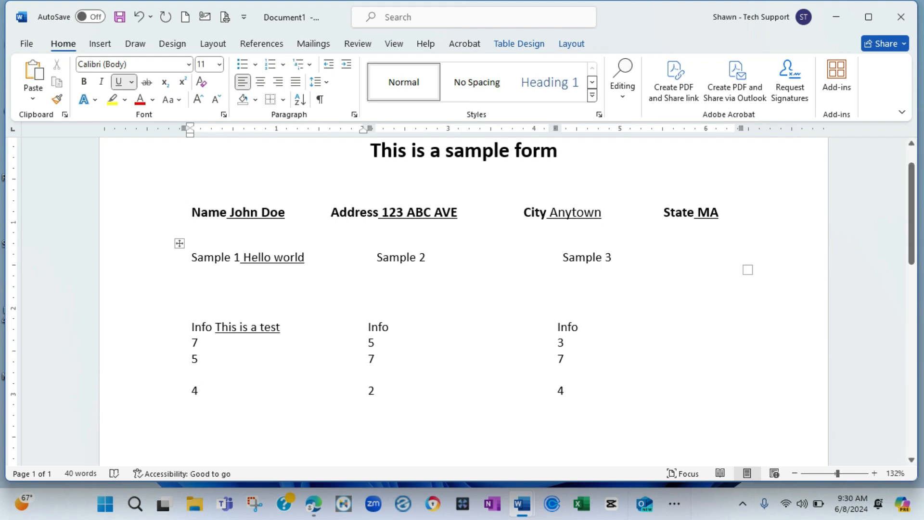
pyautogui.moveTo(244, 257); pyautogui.dragTo(191, 257)
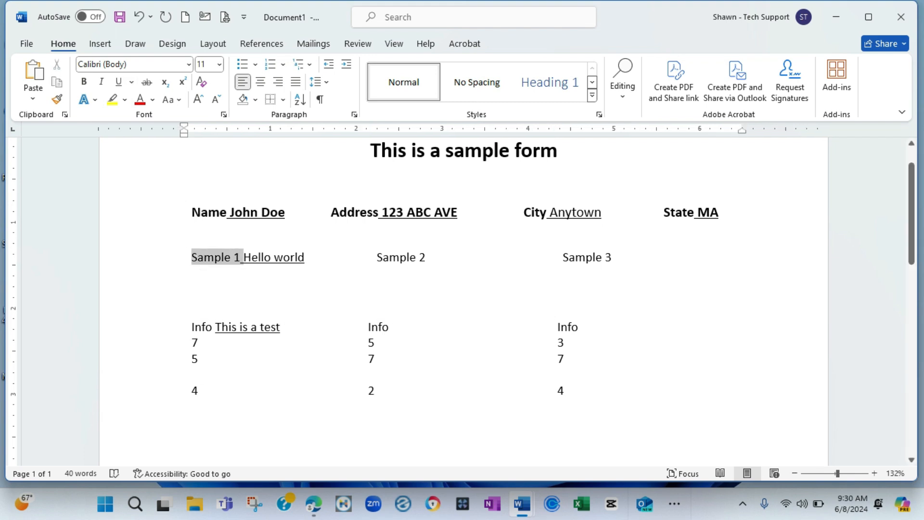
pyautogui.click(201, 292)
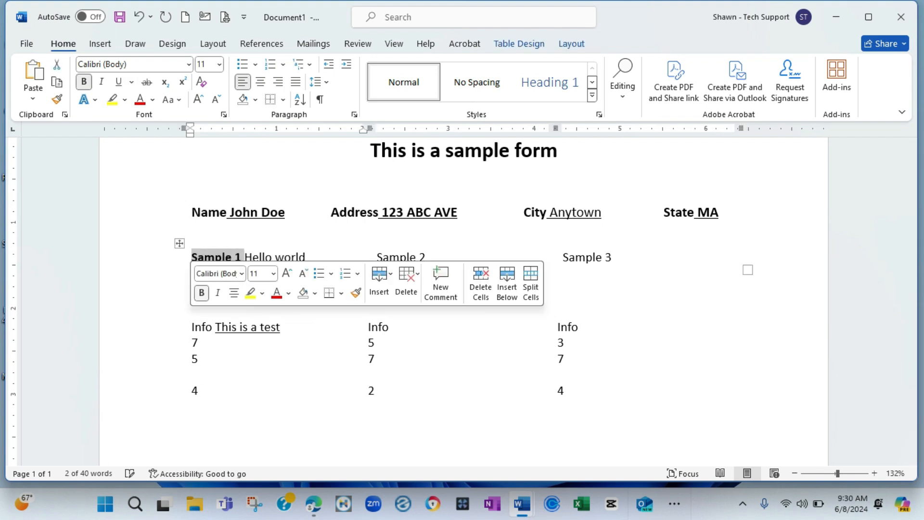
pyautogui.click(565, 343)
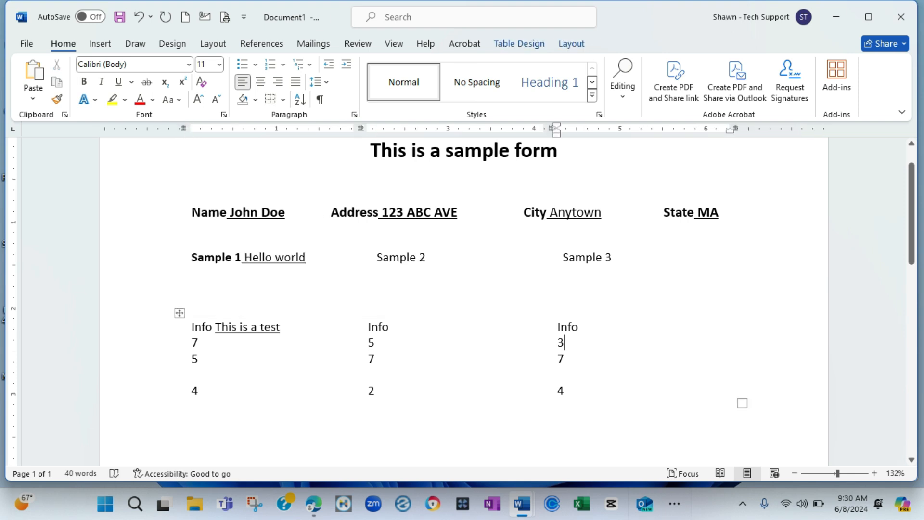
# Step: Show the formatting marks to examine the paragraph and cell marks around the tables, and hide them again
pyautogui.hotkey('ctrl', 'shift', '8')
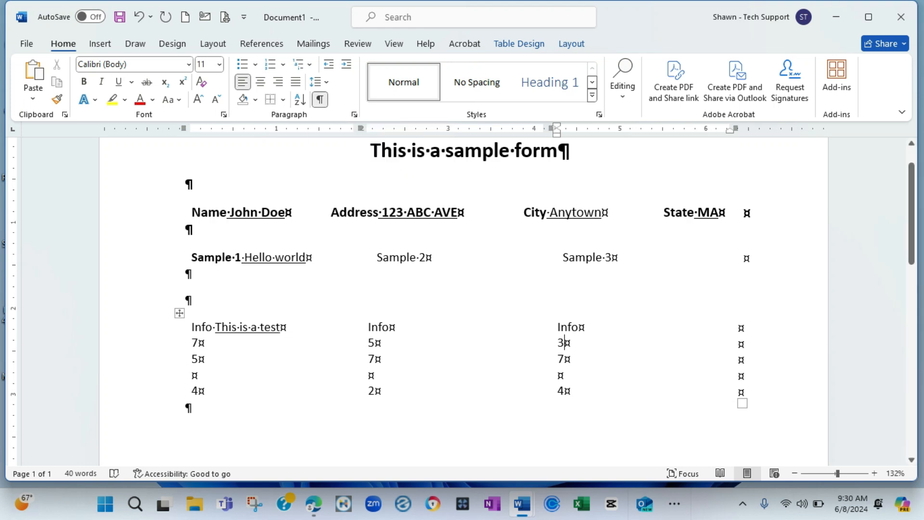
pyautogui.scroll(-1, 545, 277)
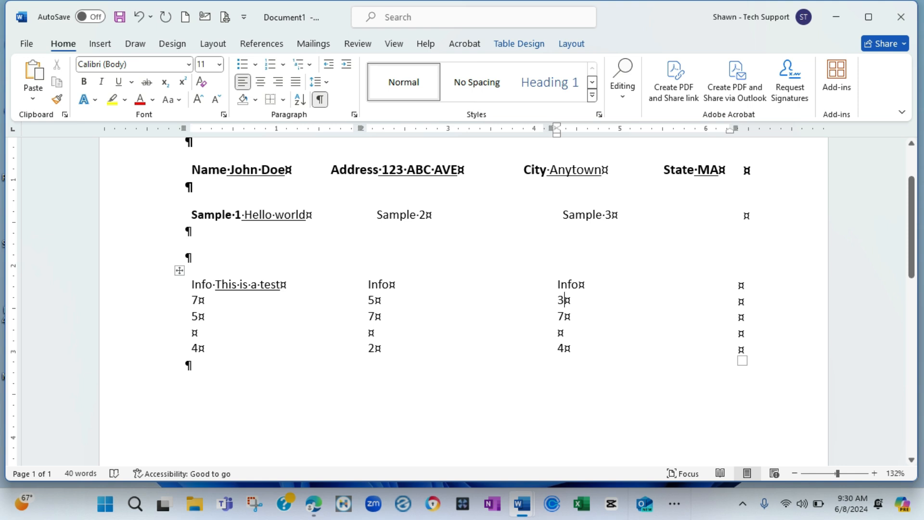
pyautogui.scroll(1, 544, 277)
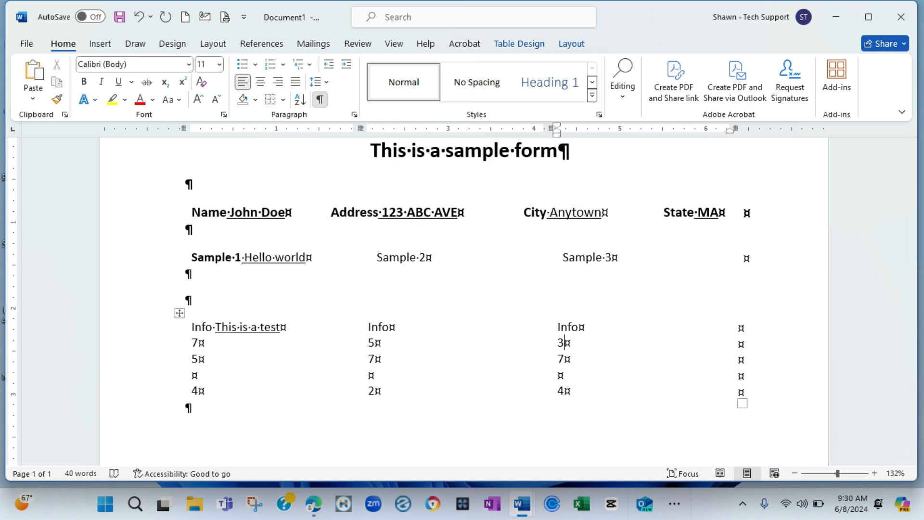
pyautogui.click(320, 99)
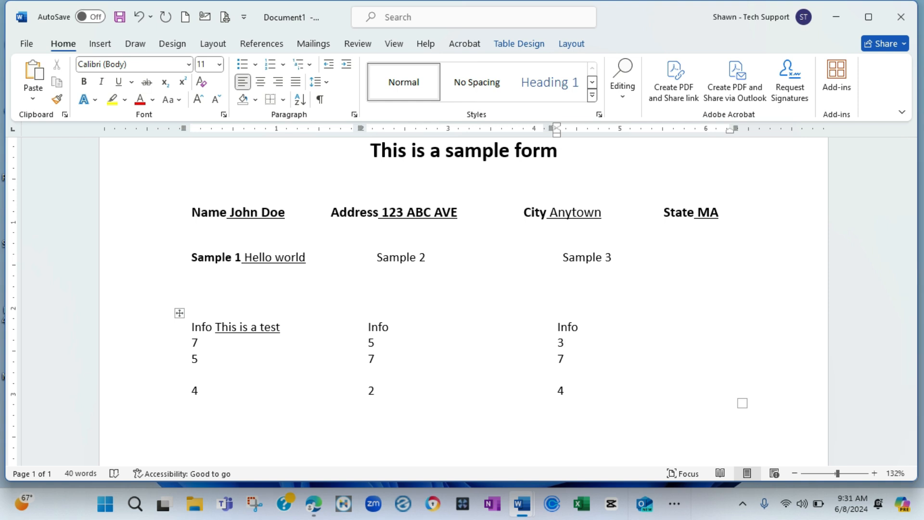
# Step: Change the page orientation to Landscape
pyautogui.click(213, 44)
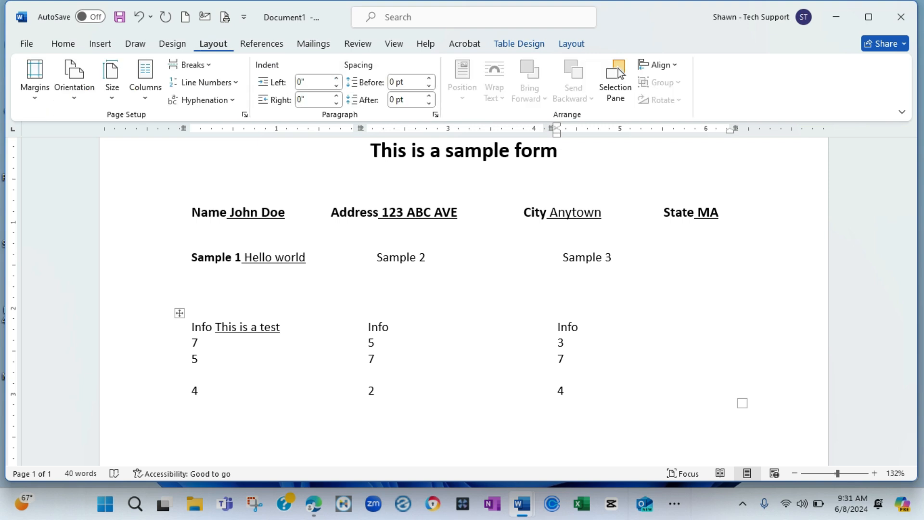
pyautogui.click(74, 80)
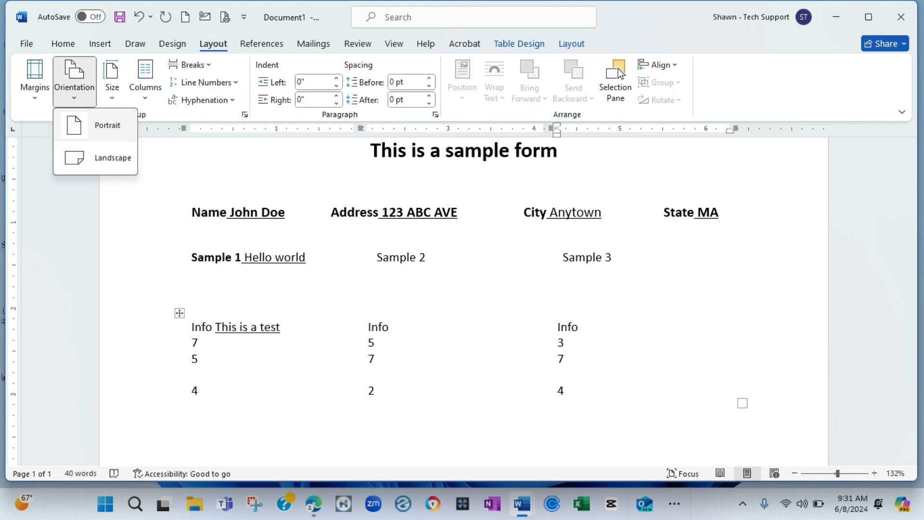
pyautogui.click(96, 157)
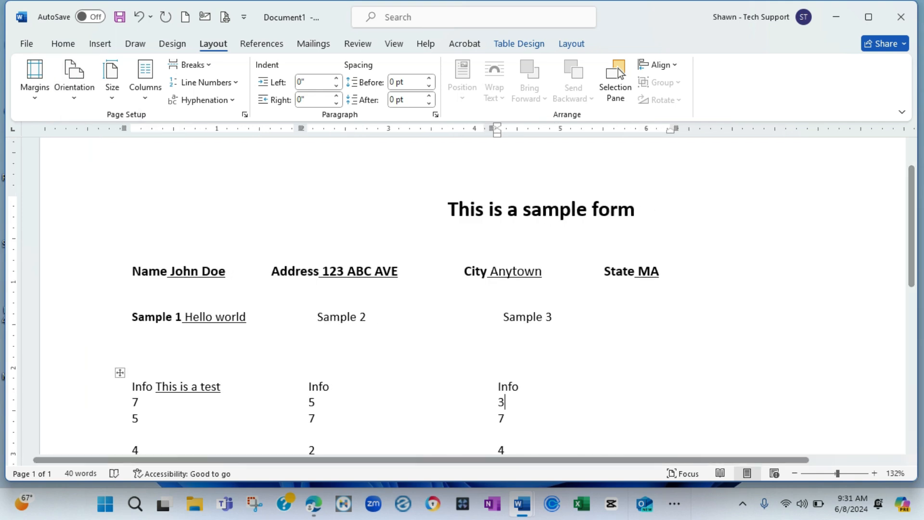
# Step: Add two columns after State in the first table and label them "Th" and "QA"
pyautogui.click(684, 271)
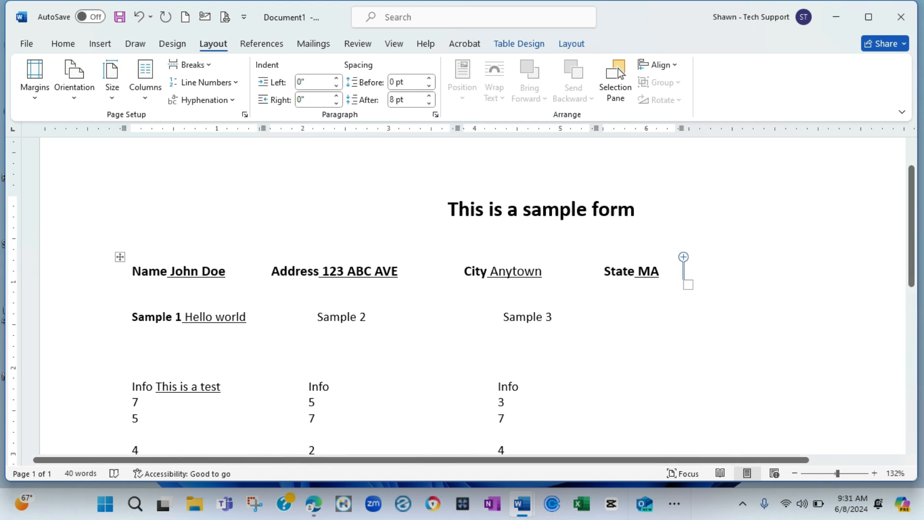
pyautogui.click(683, 257)
pyautogui.click(693, 271)
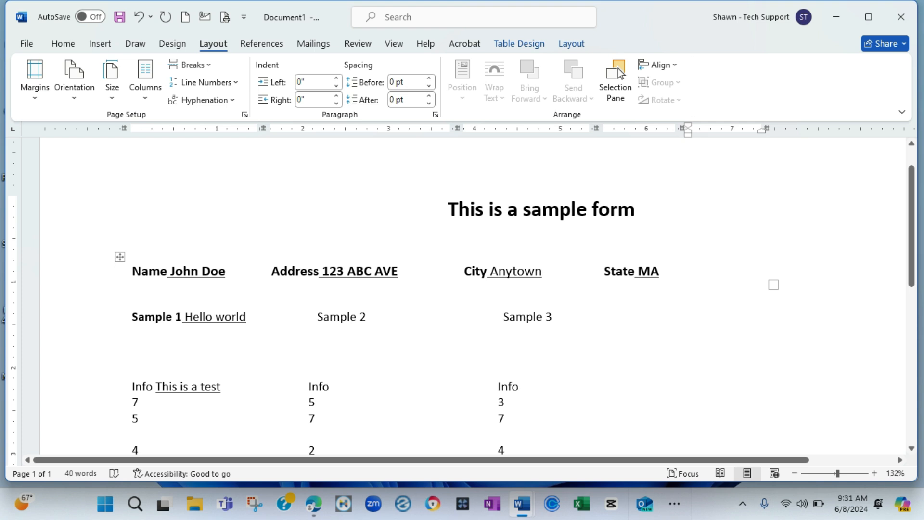
pyautogui.write('Th')
pyautogui.click(768, 257)
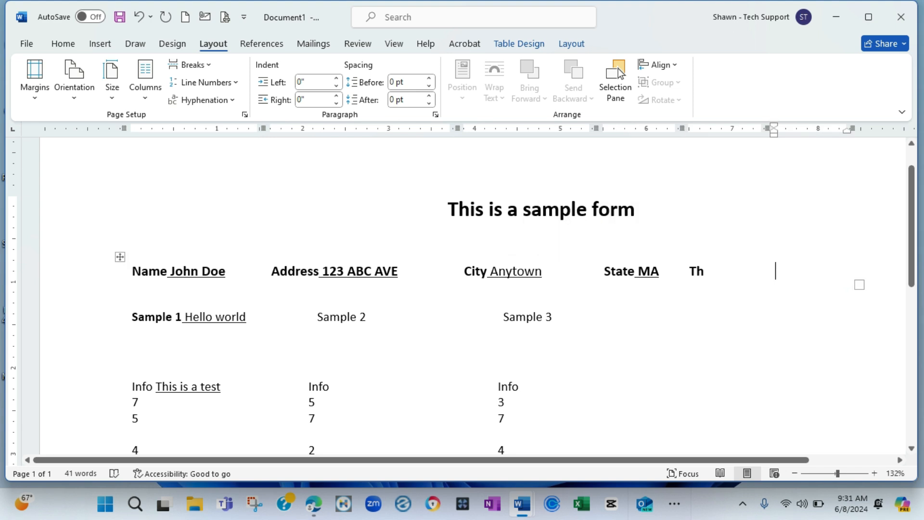
pyautogui.write('QA')
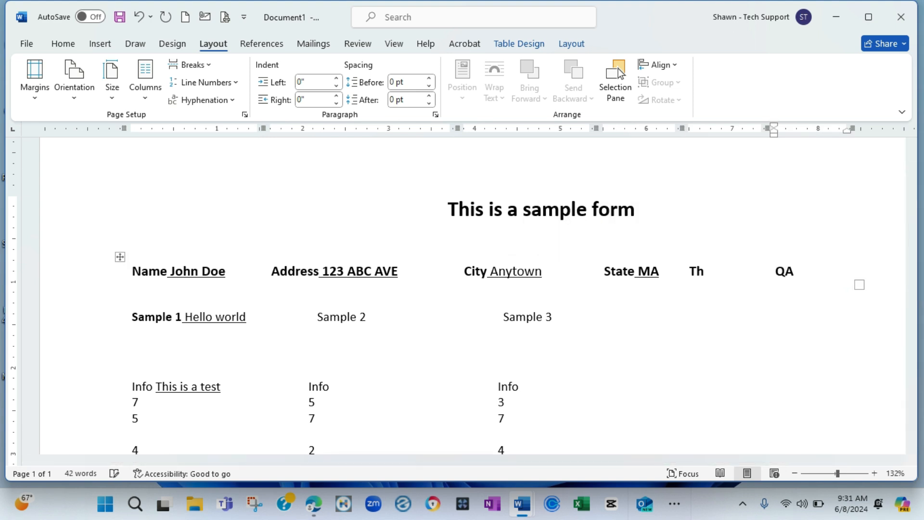
# Step: Add the underlined text "Hi" after the Th label and remove its bold formatting
pyautogui.click(708, 271)
pyautogui.click(63, 44)
pyautogui.click(119, 81)
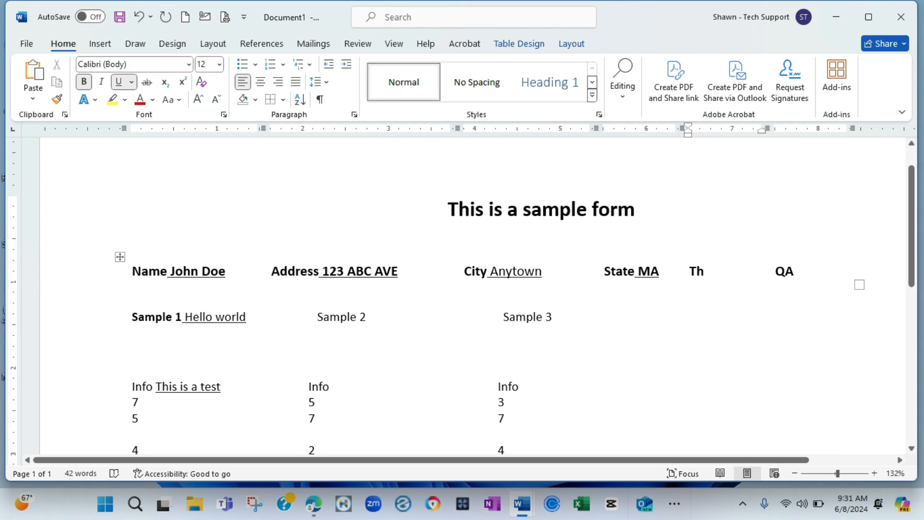
pyautogui.write('Hi')
pyautogui.moveTo(721, 271); pyautogui.dragTo(690, 272)
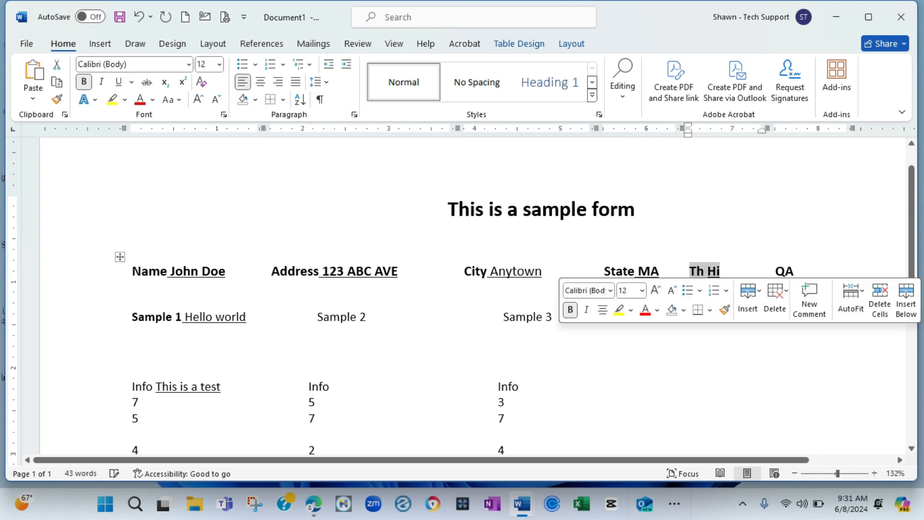
pyautogui.press('Right')
pyautogui.hotkey('shift', 'Left')
pyautogui.hotkey('shift', 'Left')
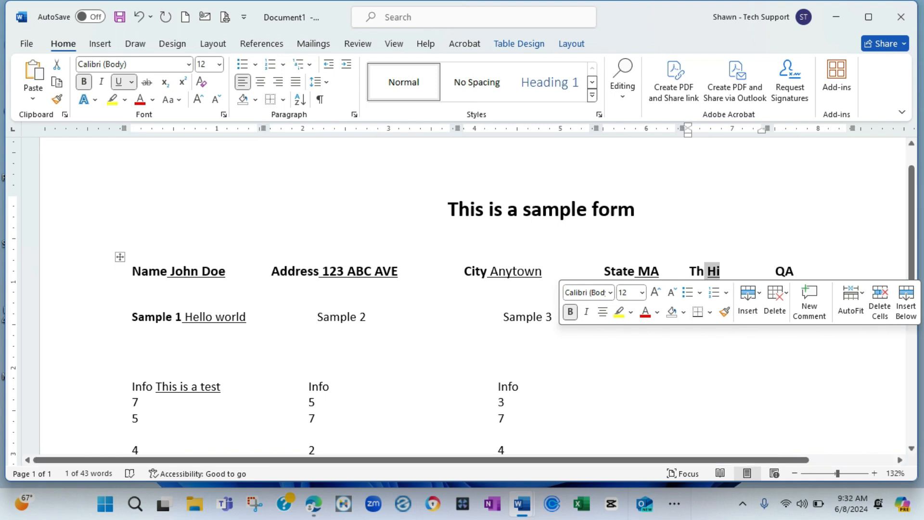
pyautogui.click(570, 312)
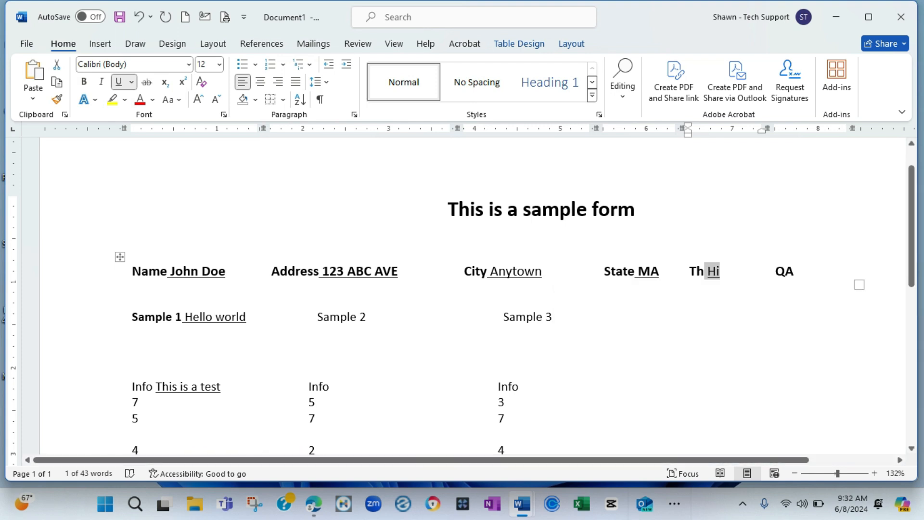
pyautogui.click(636, 210)
# Step: Add the text "No" after the QA label, underlined and not bold
pyautogui.click(794, 271)
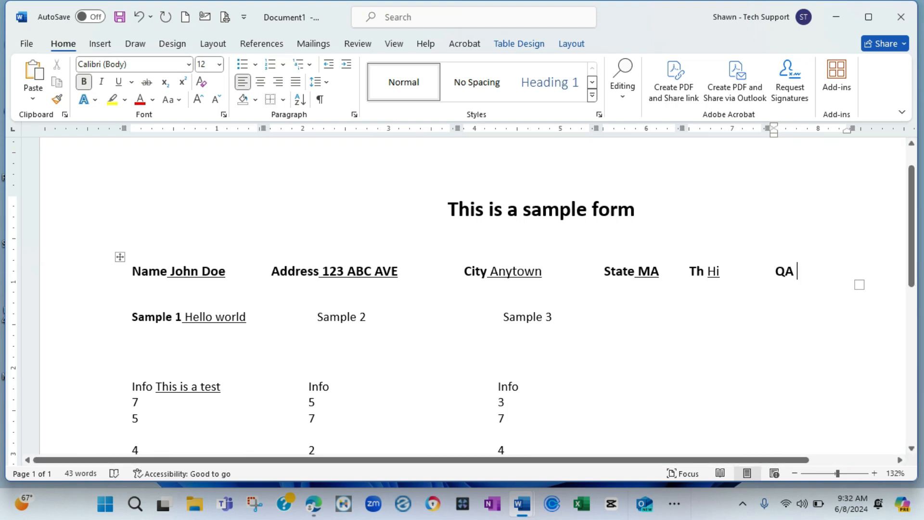
pyautogui.hotkey('ctrl', 'b')
pyautogui.write('No')
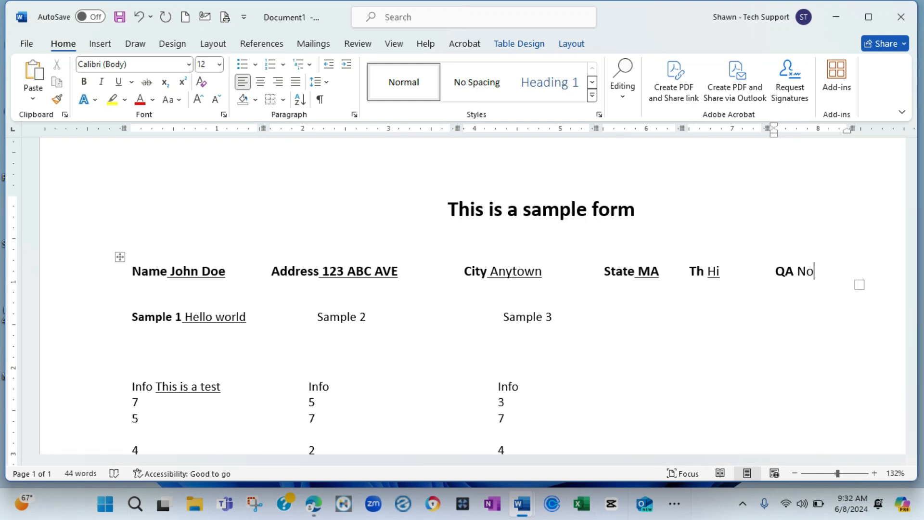
pyautogui.hotkey('shift', 'Left')
pyautogui.hotkey('shift', 'Left')
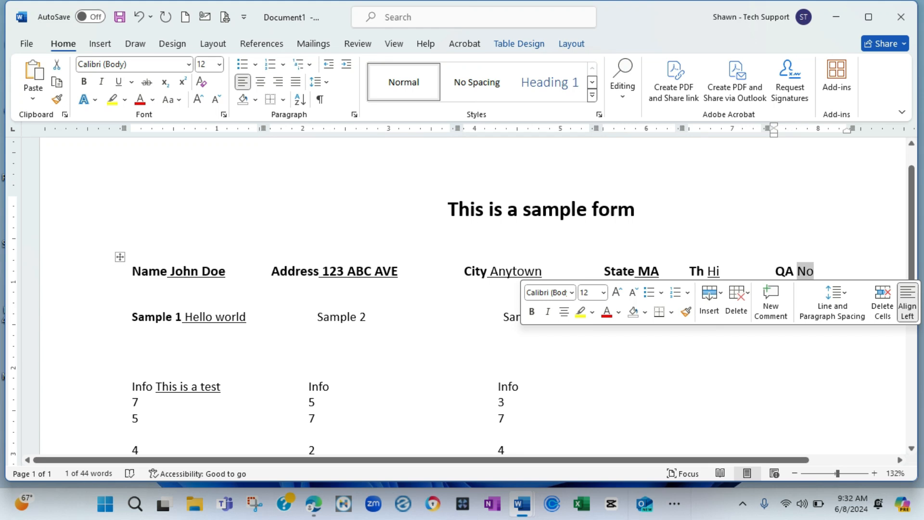
pyautogui.hotkey('ctrl', 'u')
# Step: Examine the landscape form's page layout in the print preview and return to the document
pyautogui.hotkey('ctrl', 'Home')
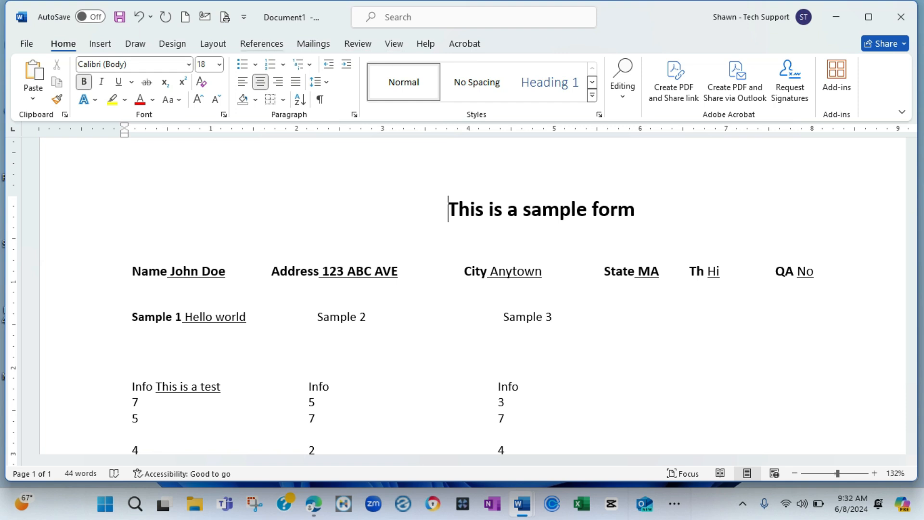
pyautogui.click(224, 17)
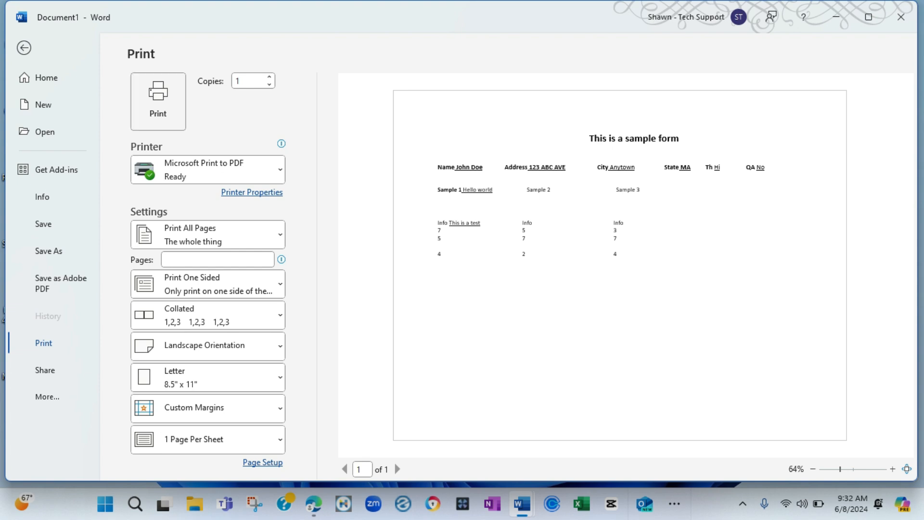
pyautogui.press('Escape')
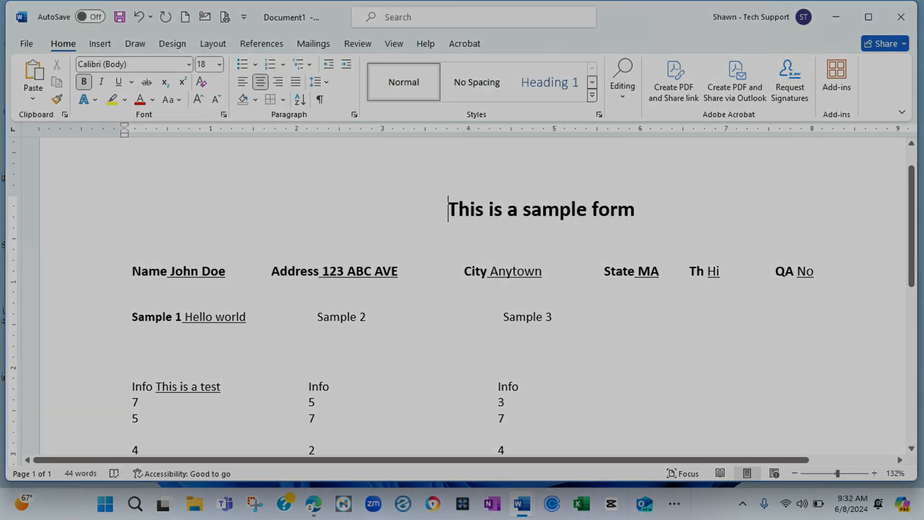